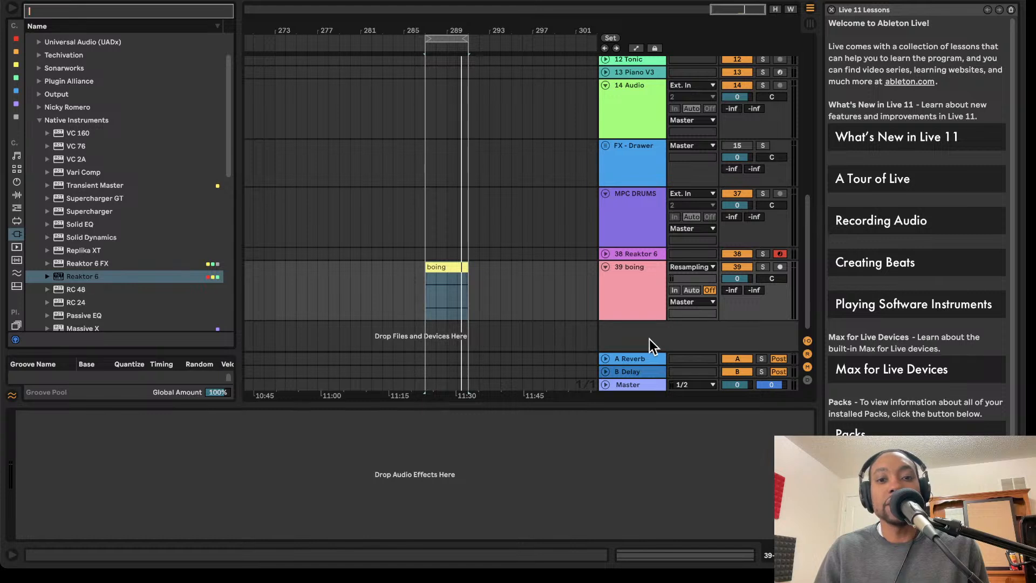
drag(99, 276, 605, 332)
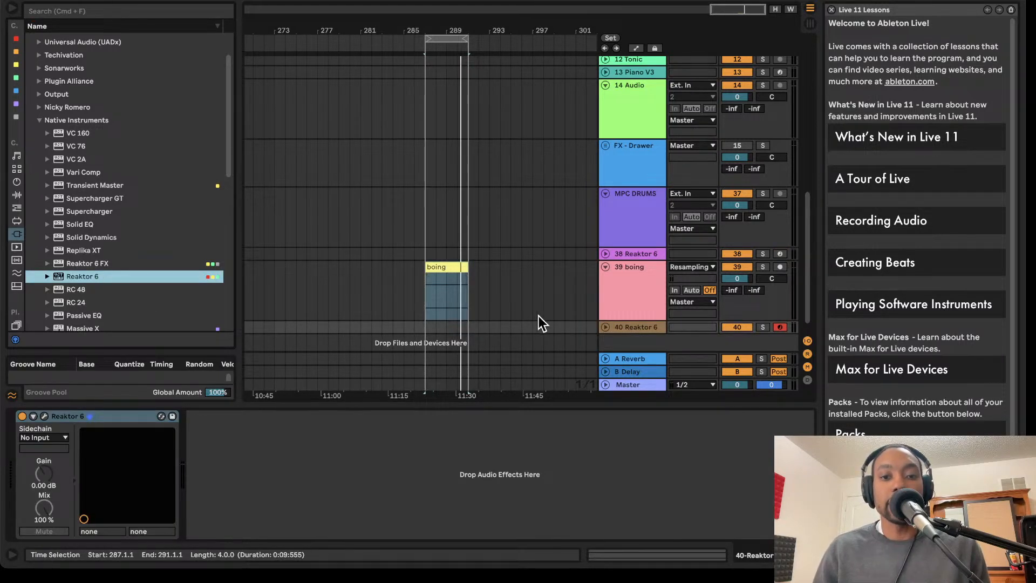
click(606, 328)
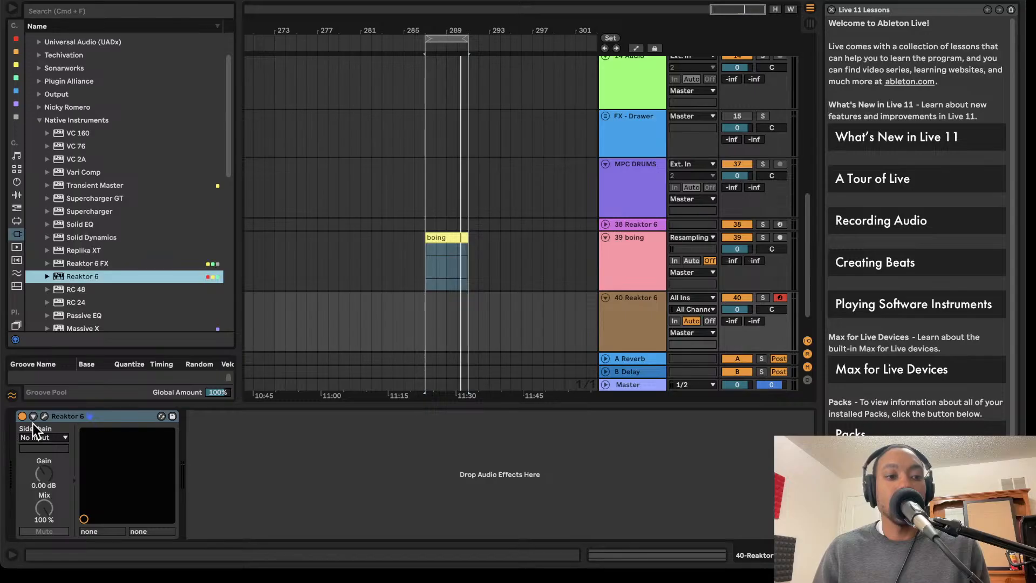
click(45, 417)
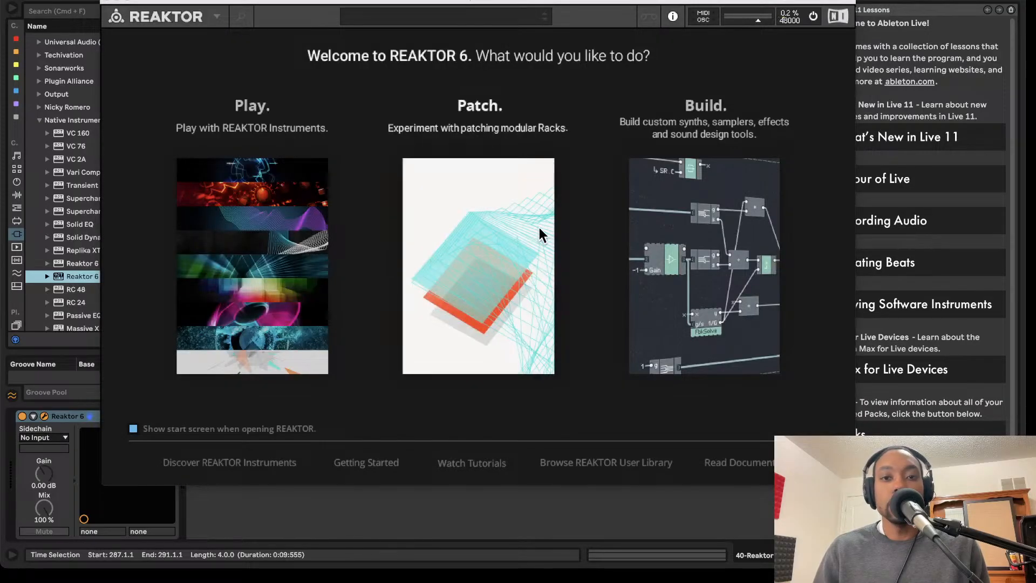
click(723, 200)
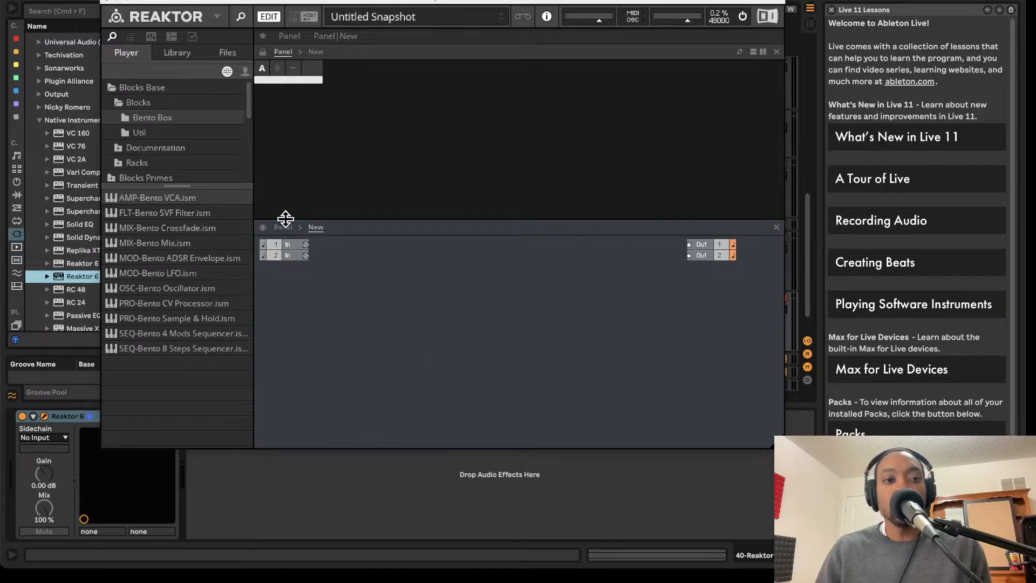
drag(770, 441, 747, 447)
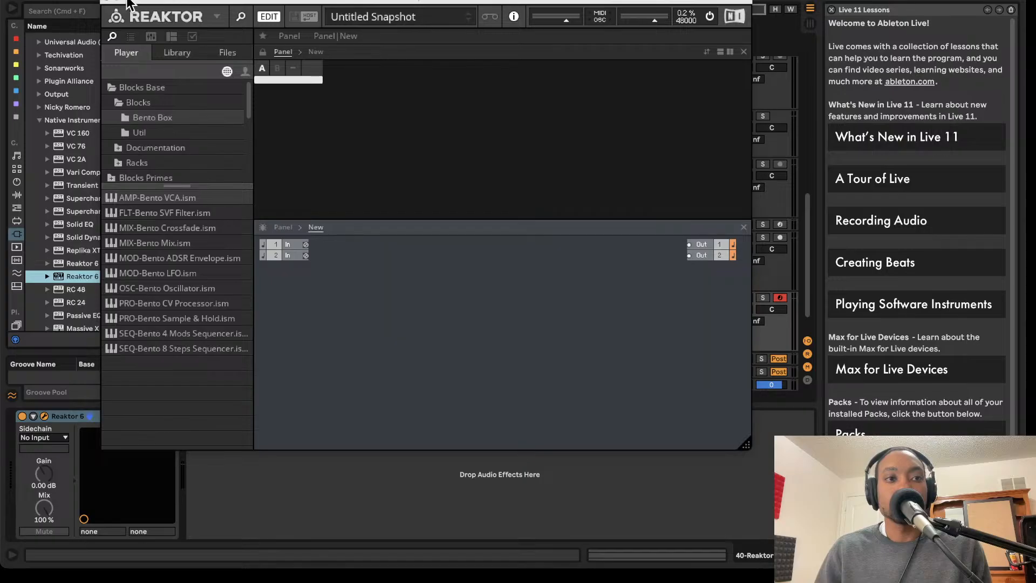
click(108, 3)
click(112, 416)
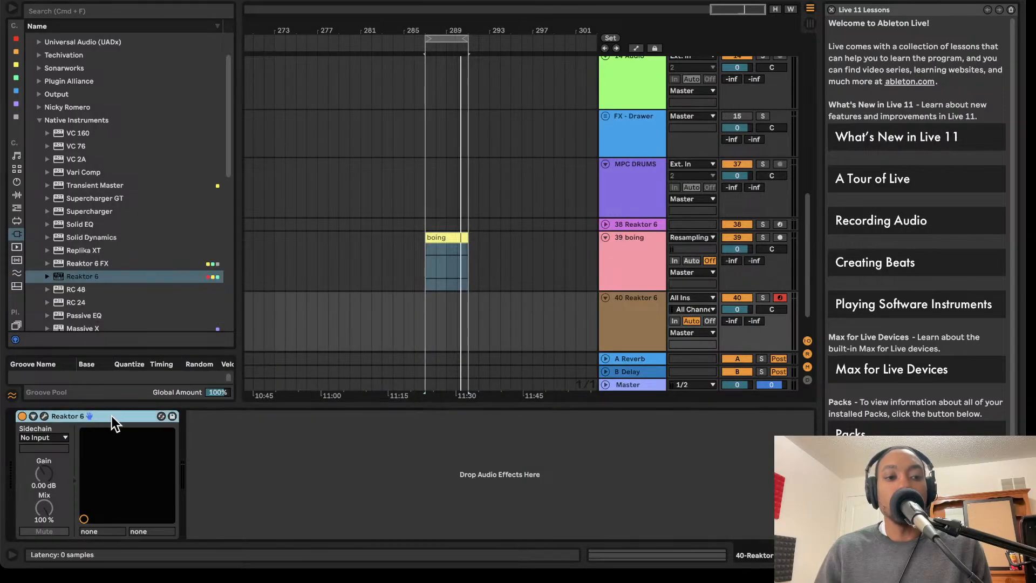
key(Delete)
Add Reaktor 6 from the Native Instruments plug-ins on a new track and open it with a new modular rack for patching
drag(75, 273, 623, 341)
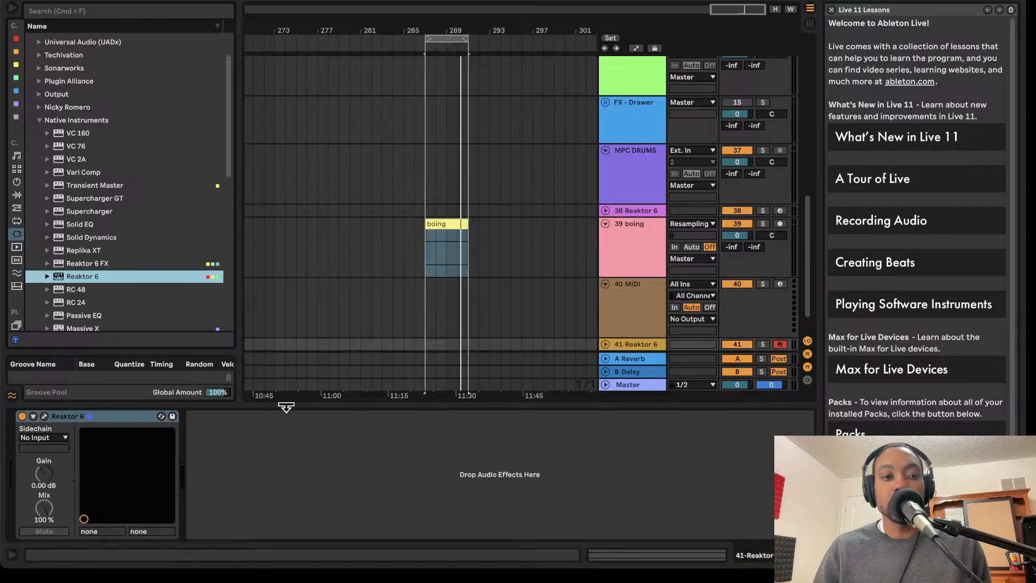
click(49, 417)
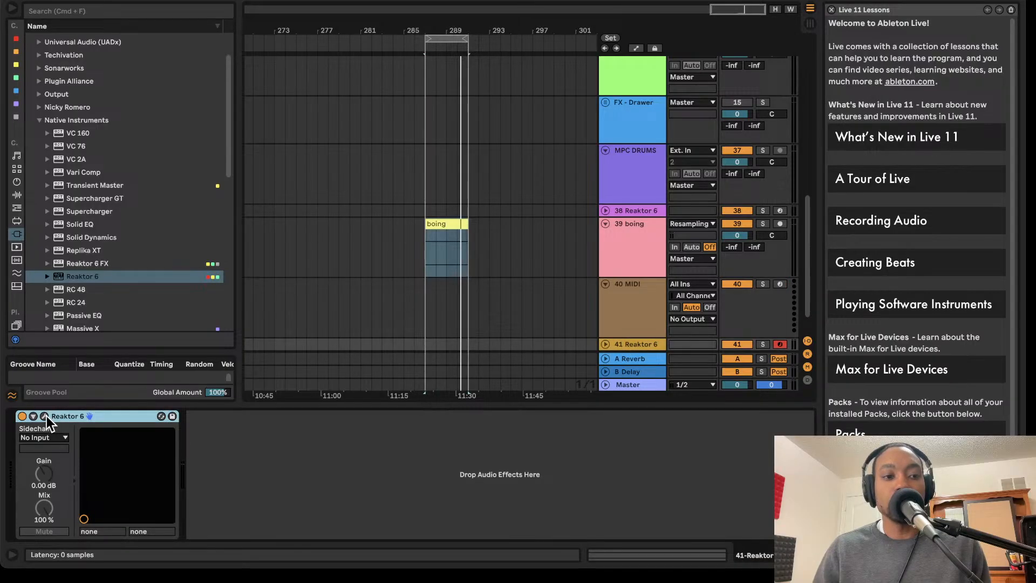
click(46, 416)
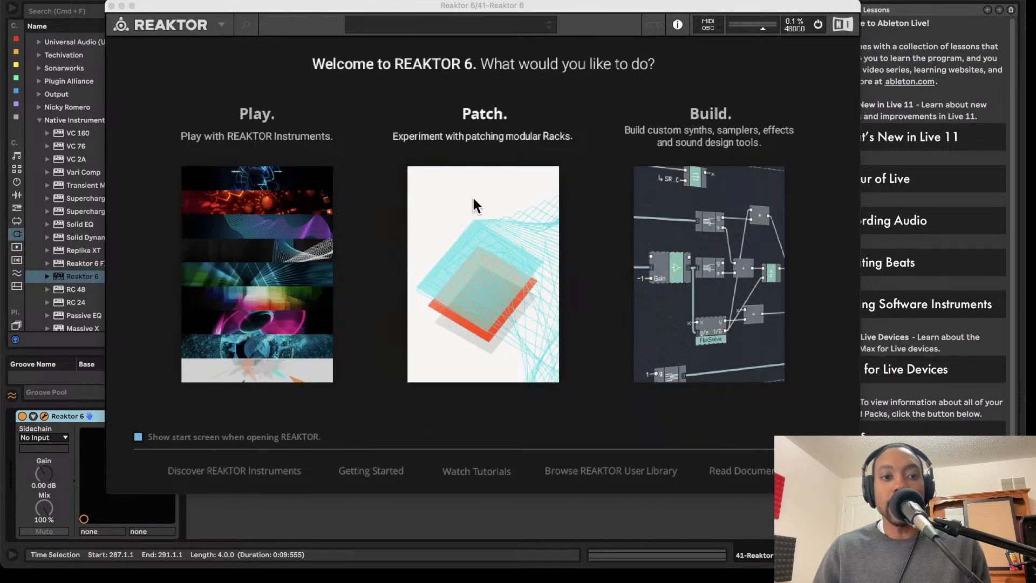
click(483, 217)
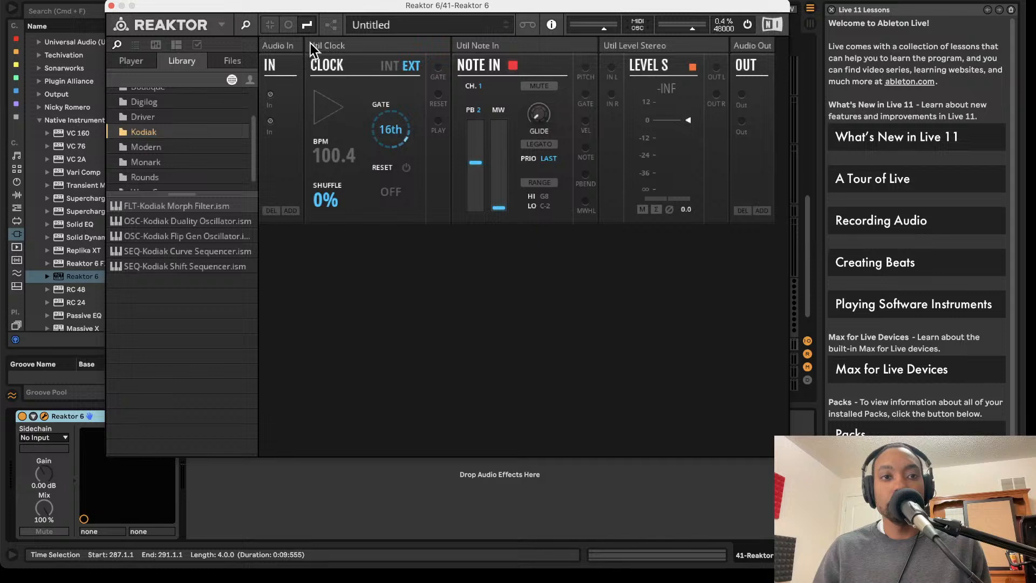
Show the rack's structure view beneath the panel with its blocks
click(308, 26)
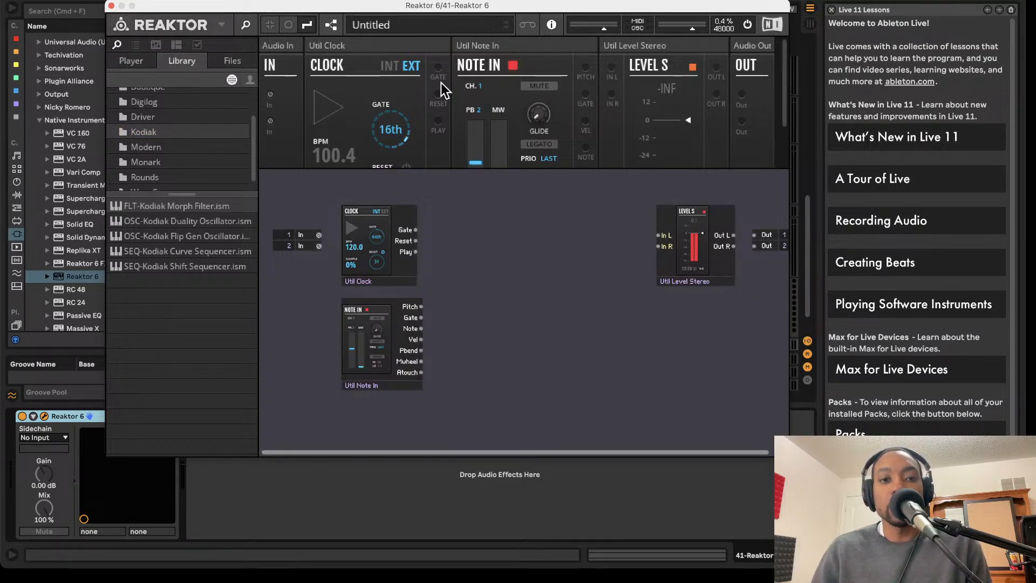
click(333, 26)
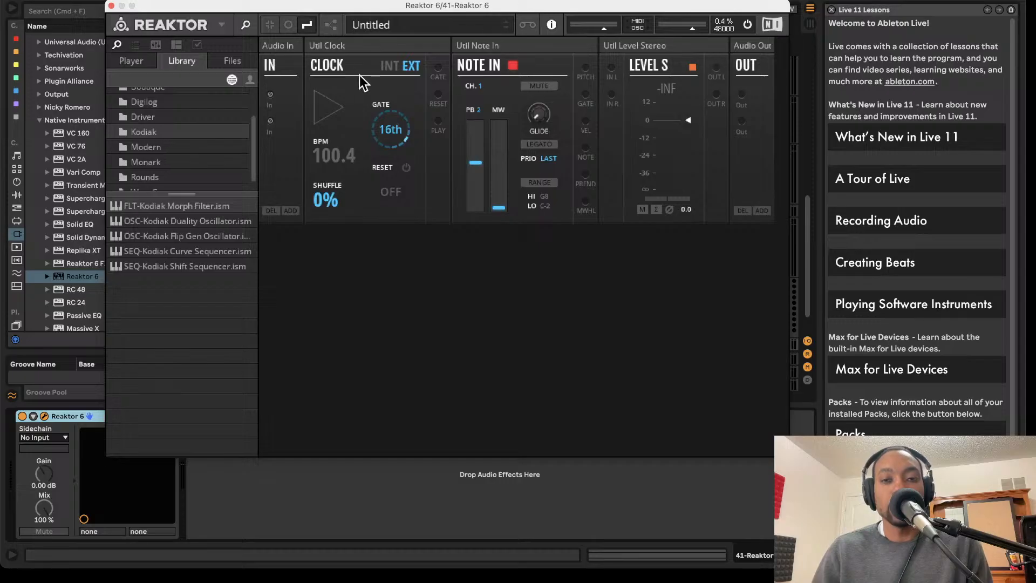
click(271, 26)
click(287, 25)
click(274, 25)
click(302, 25)
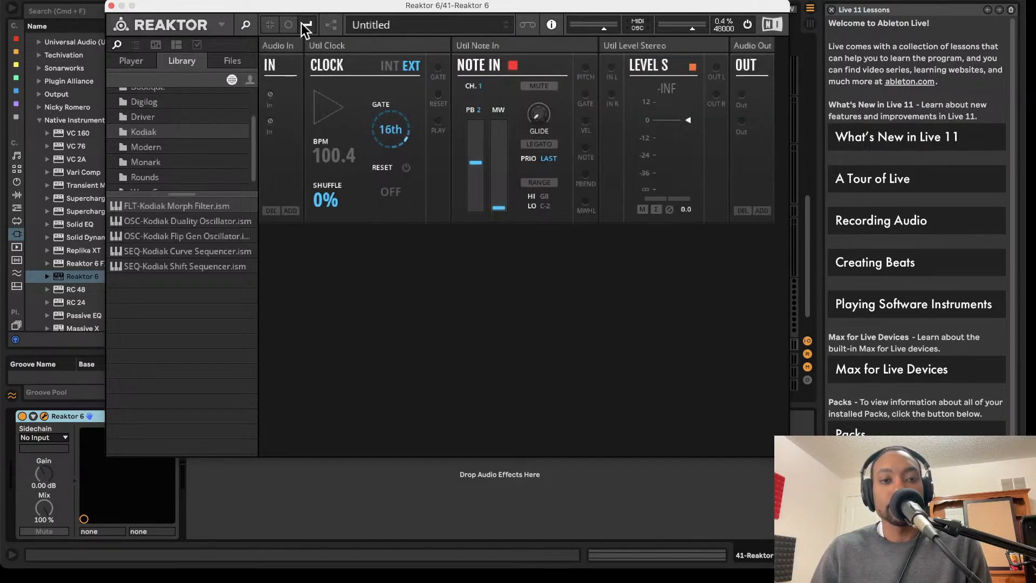
click(327, 25)
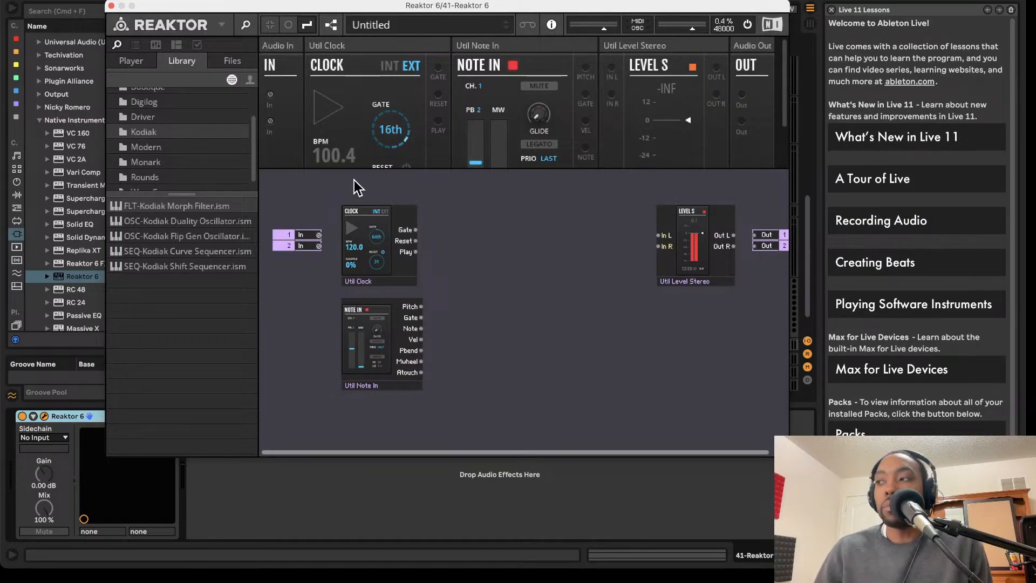
key(super+Tab)
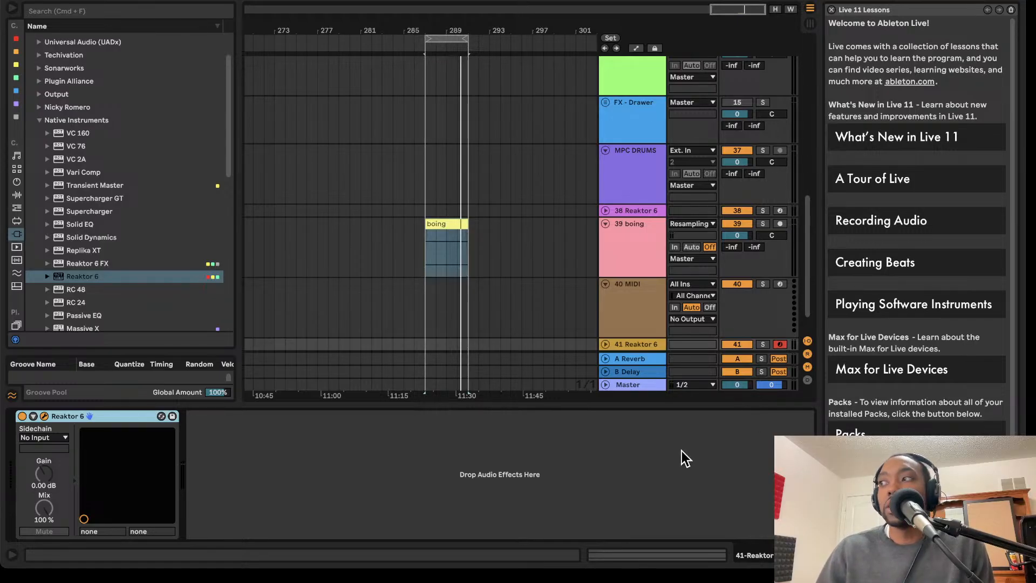
click(234, 429)
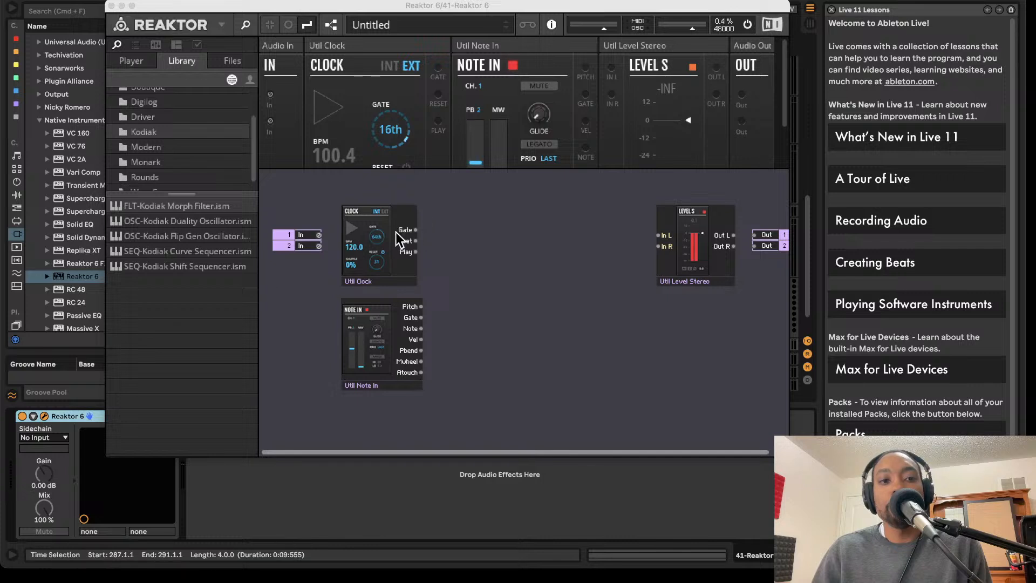
Add the OSC-Bento Oscillator block from the Bento Box library folder to the rack structure
scroll(195, 133, up, 3)
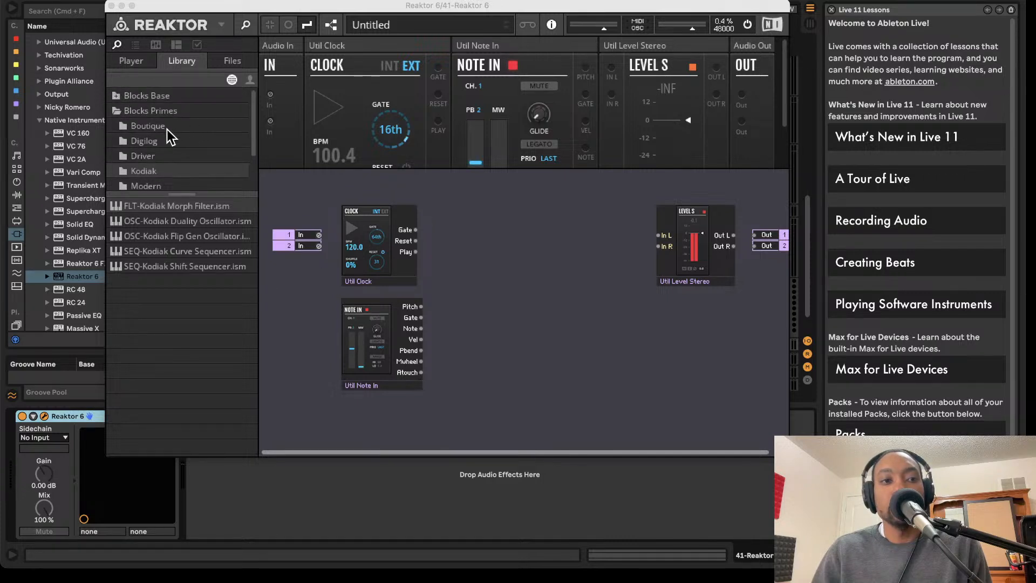
click(122, 95)
click(126, 111)
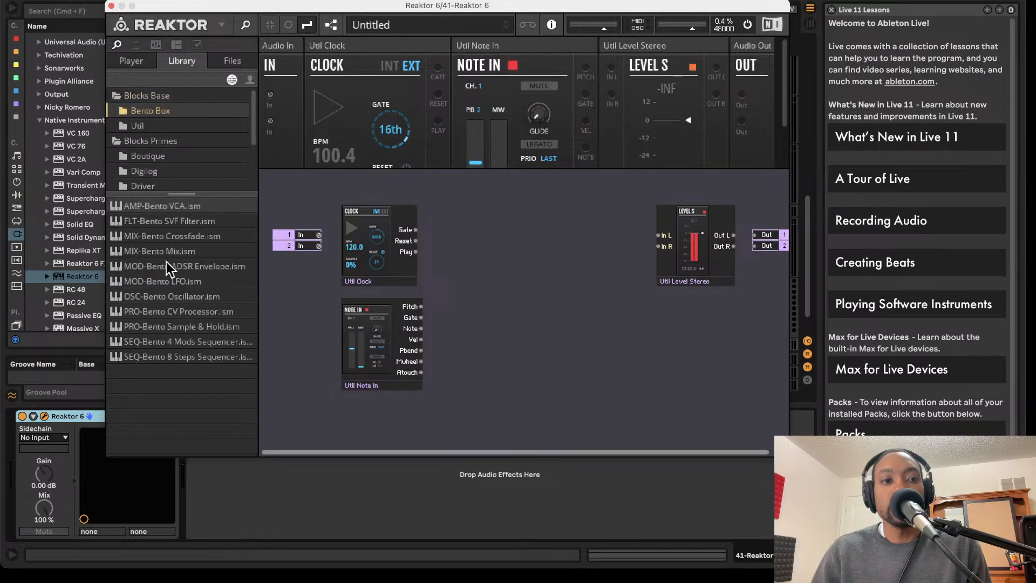
drag(178, 296, 432, 221)
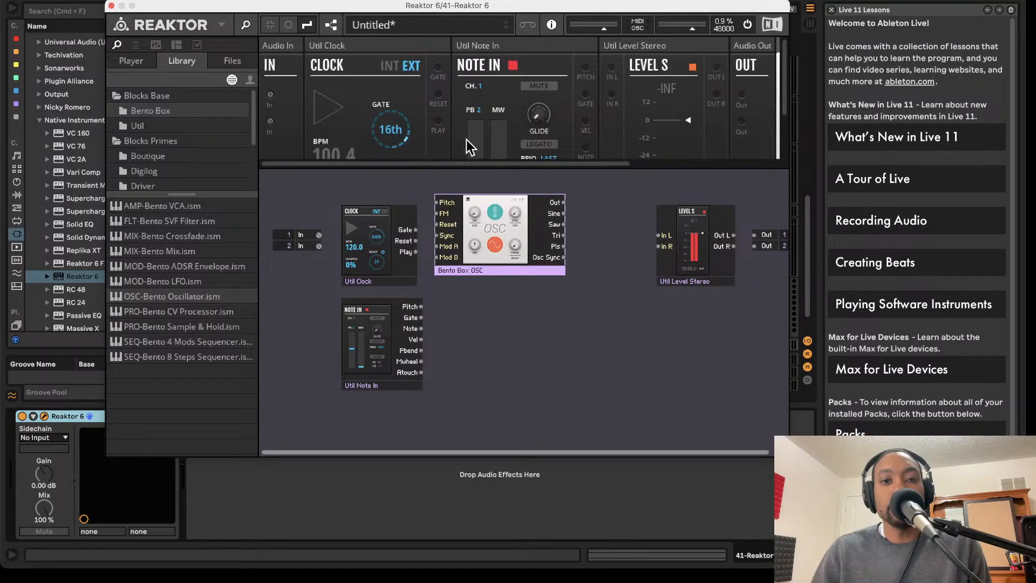
Reposition and enlarge the Reaktor window, and adjust the split so both the panel row and the structure are visible
drag(463, 167, 507, 400)
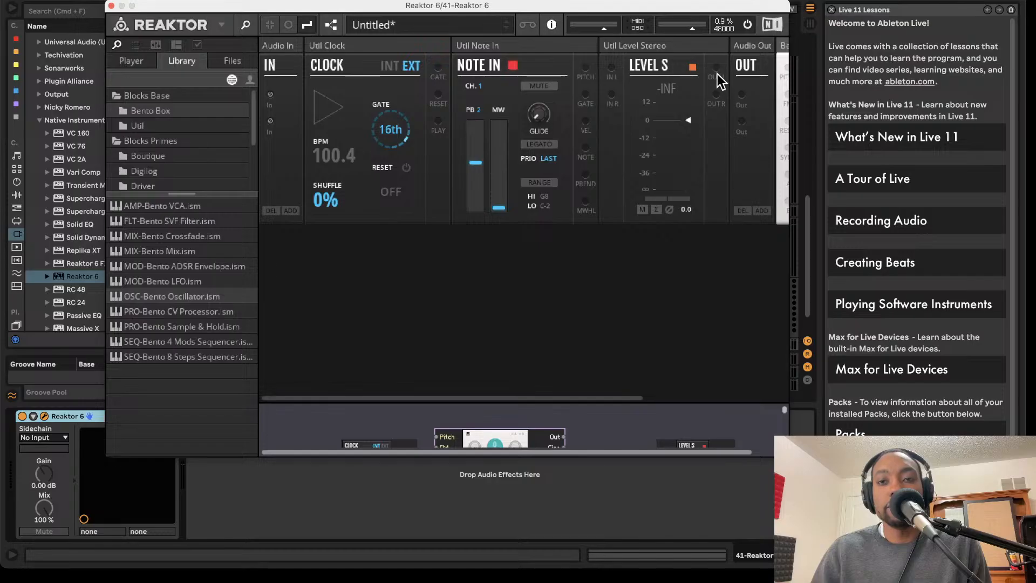
drag(789, 457, 1000, 535)
drag(651, 6, 548, 0)
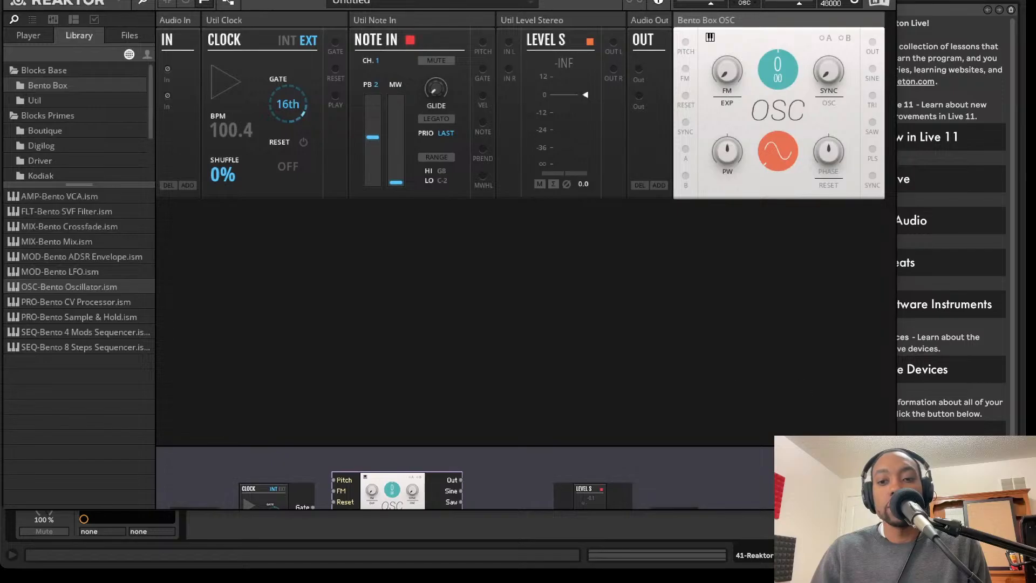
drag(894, 507, 819, 496)
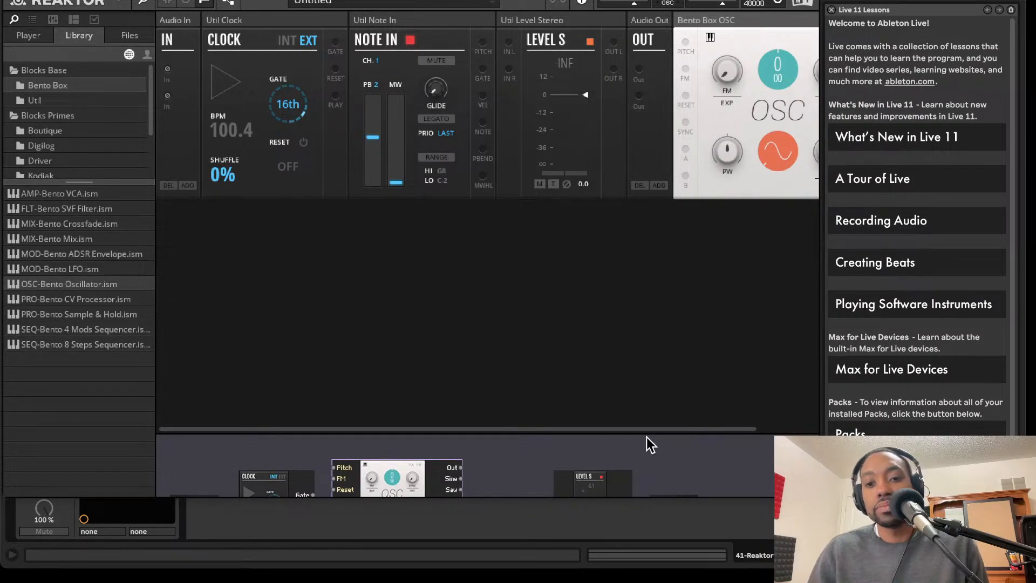
drag(651, 433, 671, 214)
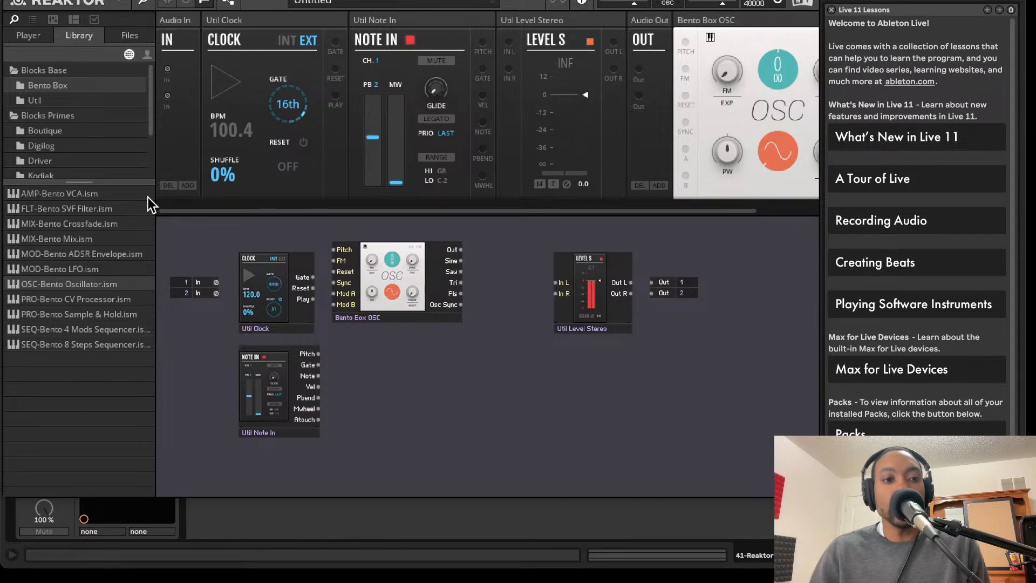
Add a second UTL-Util Note In block from the Util folder and place it between the Clock and the existing Note In
click(75, 101)
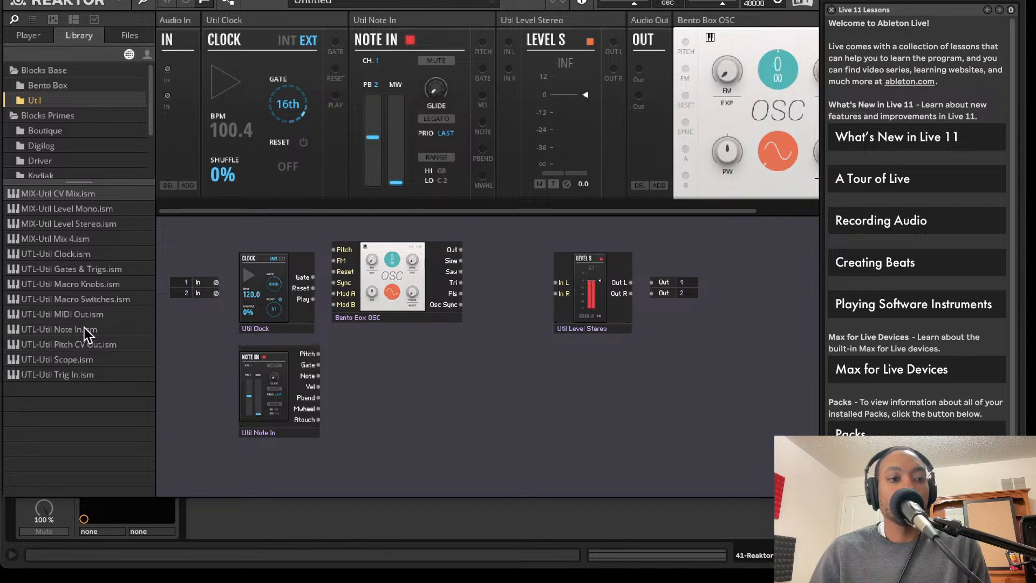
drag(84, 328, 342, 441)
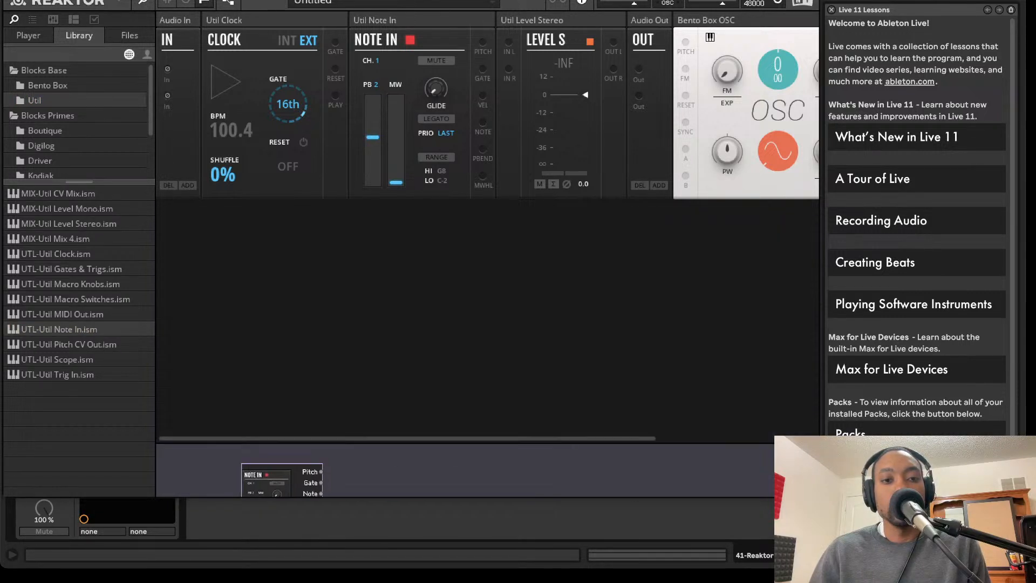
scroll(444, 261, right, 5)
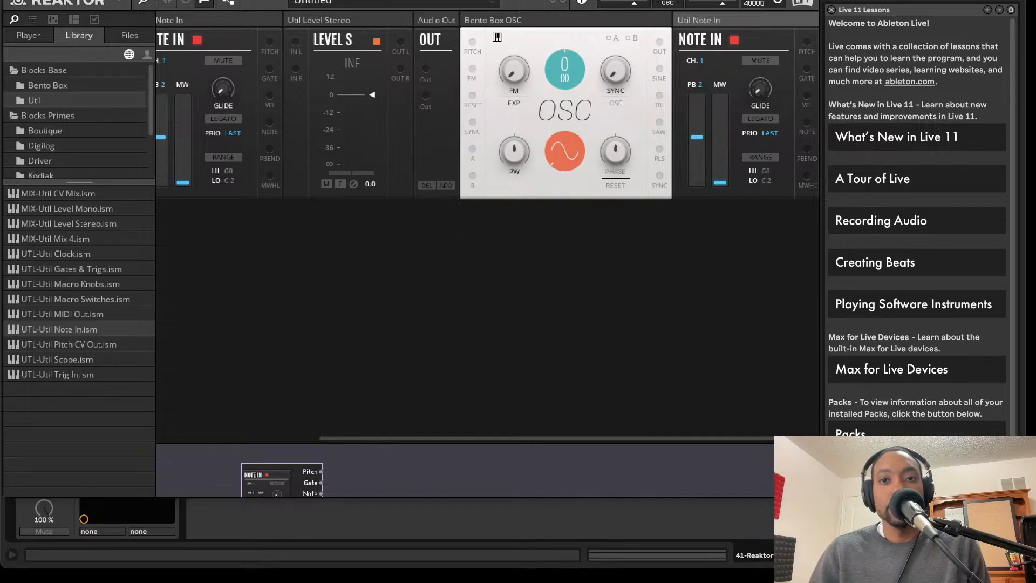
drag(714, 17, 260, 7)
scroll(302, 27, left, 5)
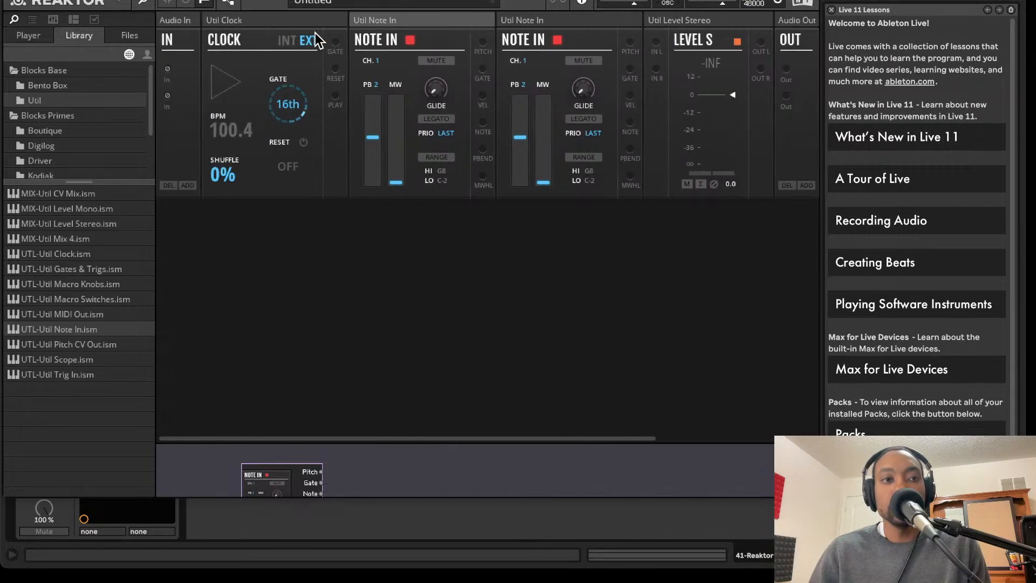
Delete the original Util Note In block that sits before the Level Stereo block
scroll(621, 17, right, 3)
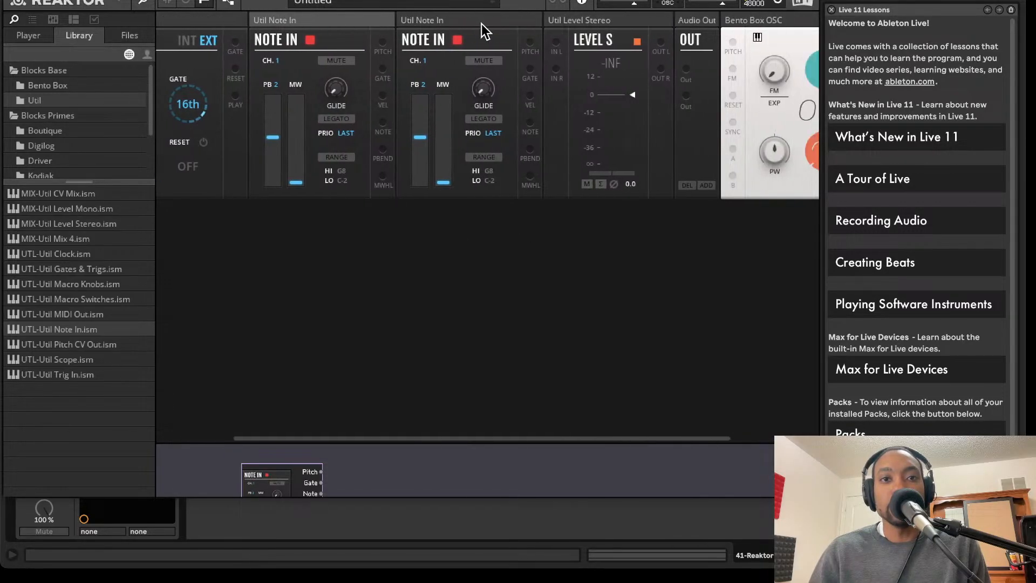
click(478, 22)
key(Delete)
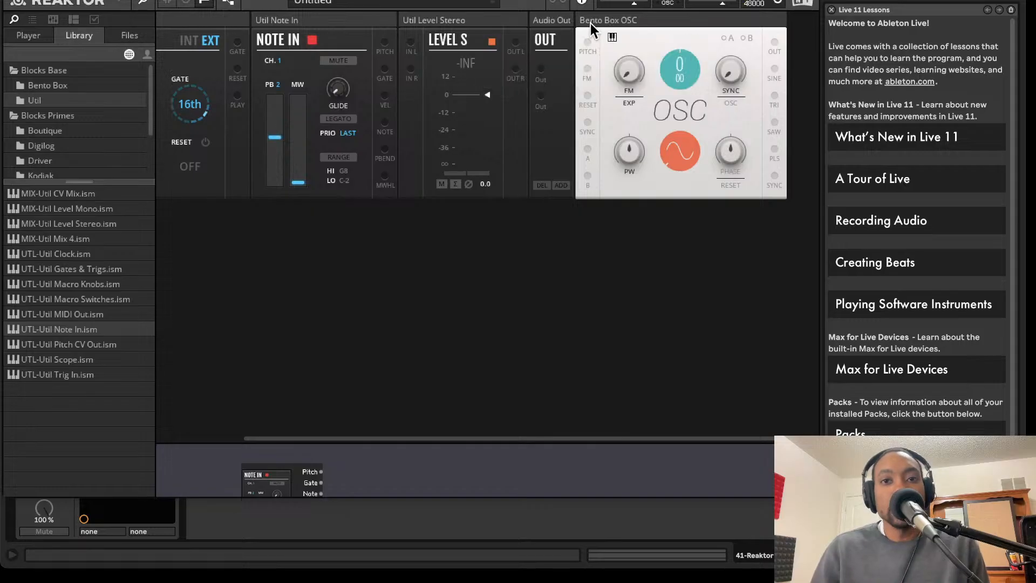
Place the Bento Box OSC block directly after Note In and connect Note In's Pitch output to its Pitch input with a red wire
drag(590, 24, 411, 42)
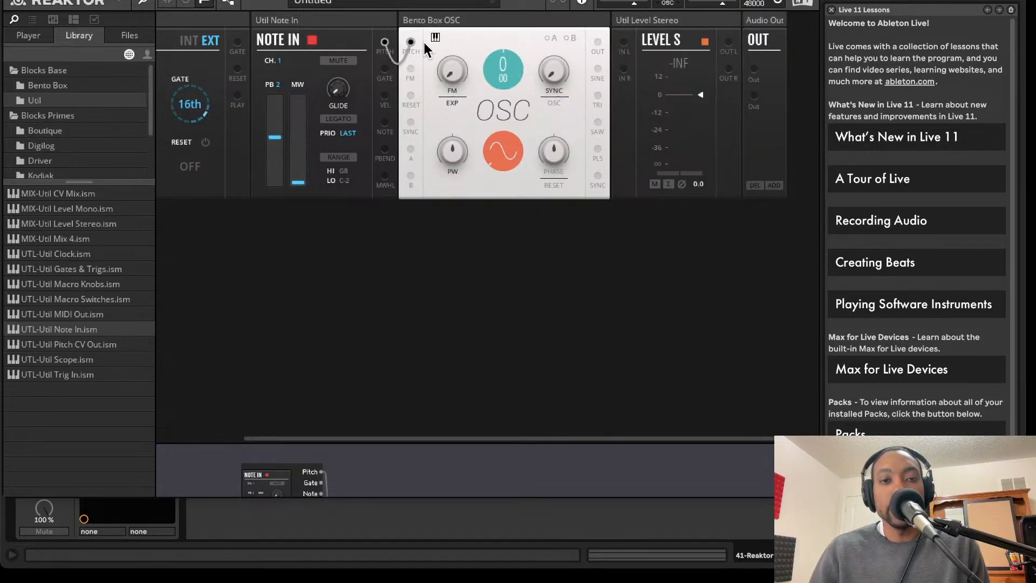
click(205, 3)
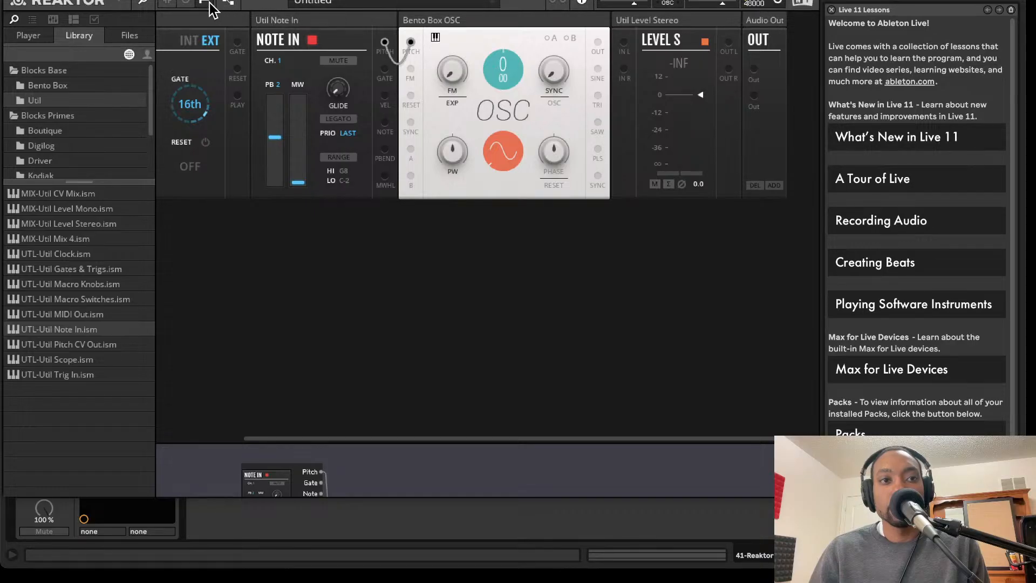
right_click(387, 43)
mouse_move(384, 47)
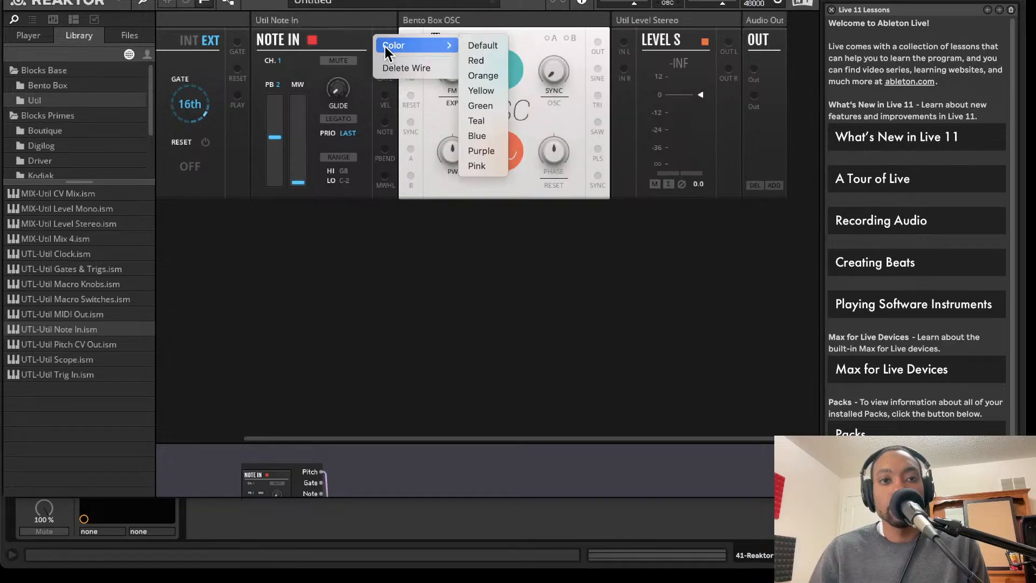
click(487, 63)
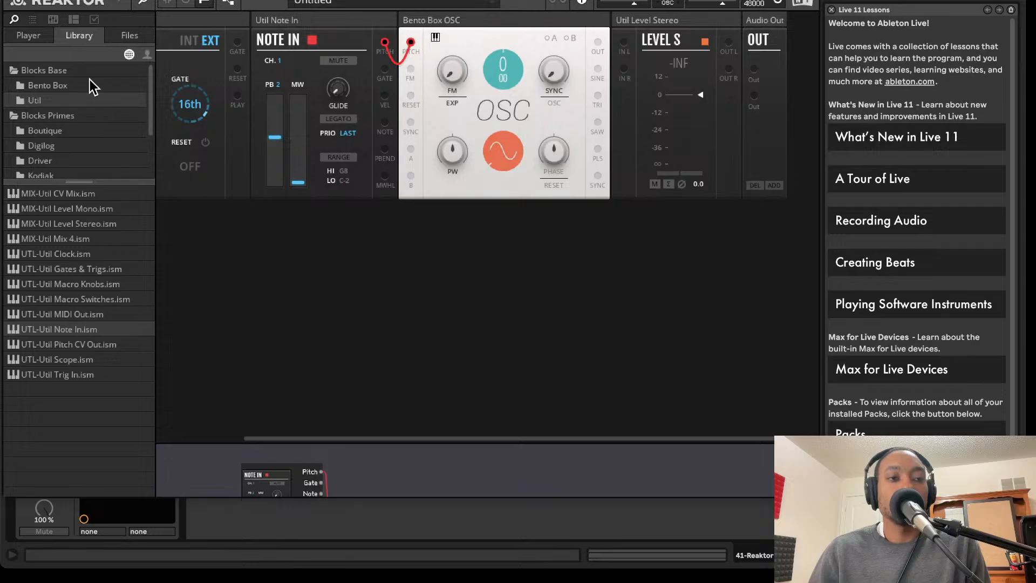
Insert the FLT-Bento SVF Filter block after the oscillator and wire the oscillator's Out to the filter's In
click(48, 86)
drag(81, 208, 602, 83)
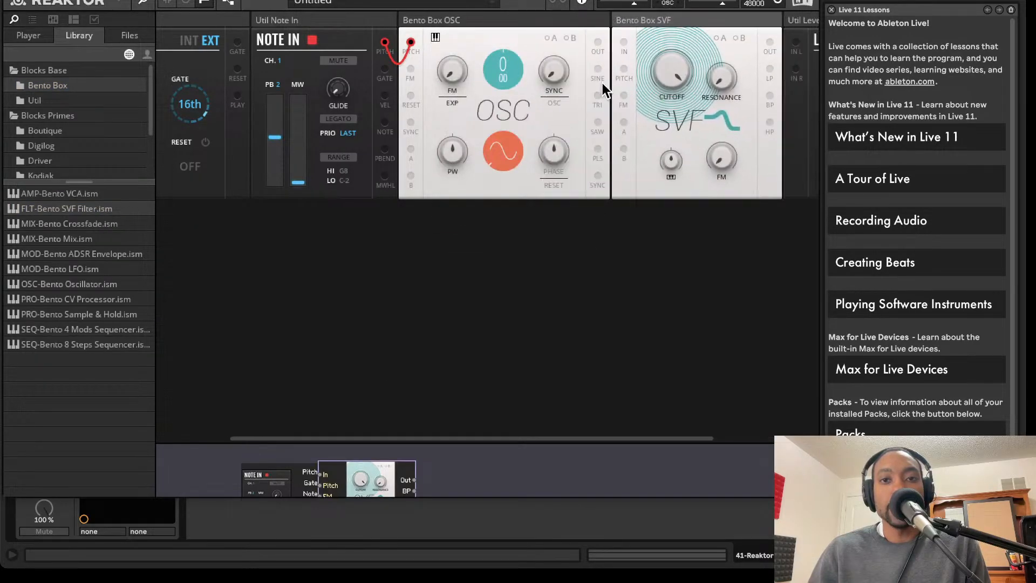
drag(520, 49, 522, 46)
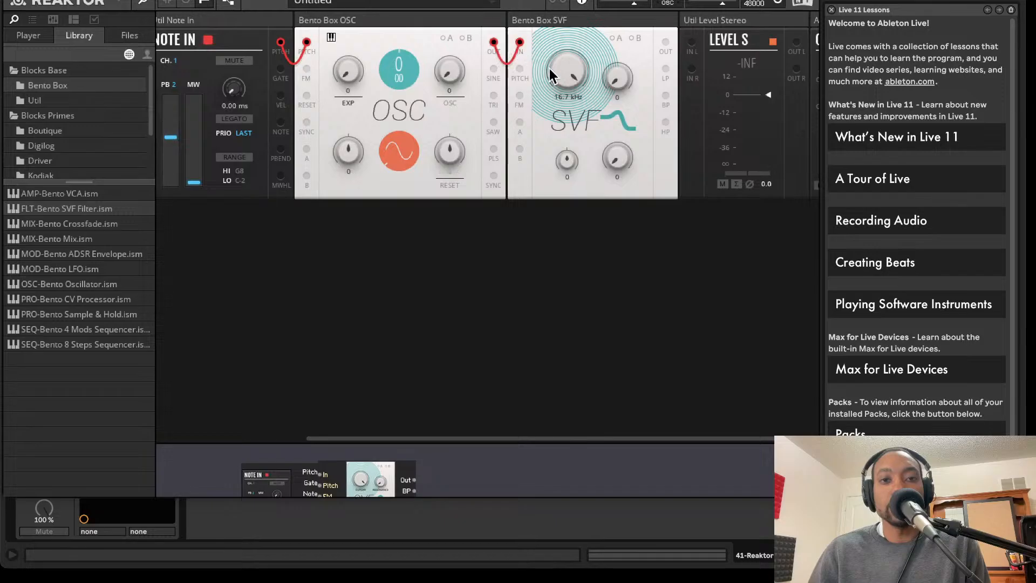
Wire the SVF filter's Out to Level Stereo's In L and In R, and Level Stereo's Out L to both Audio Out inputs
drag(629, 43, 662, 75)
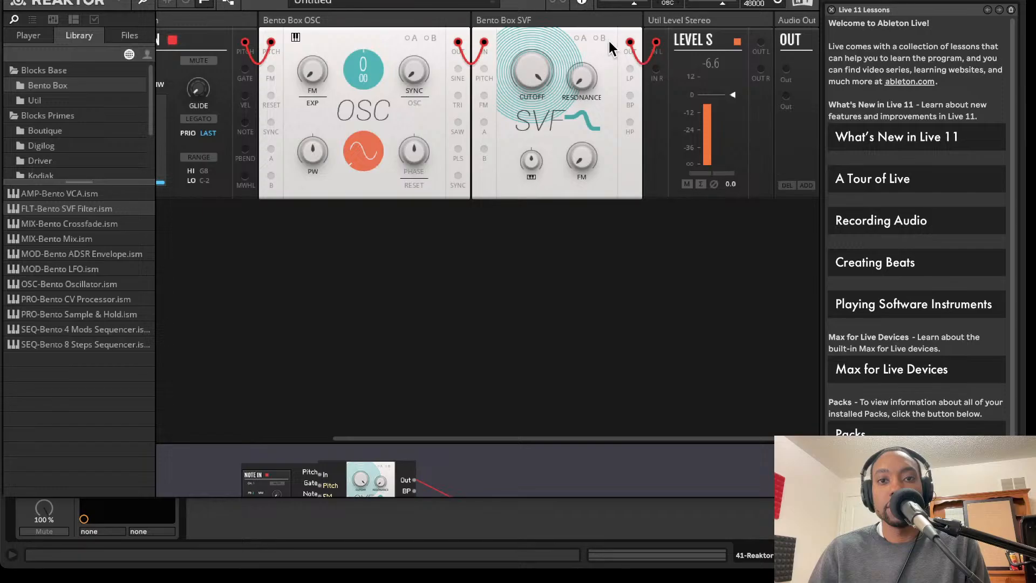
drag(629, 43, 656, 69)
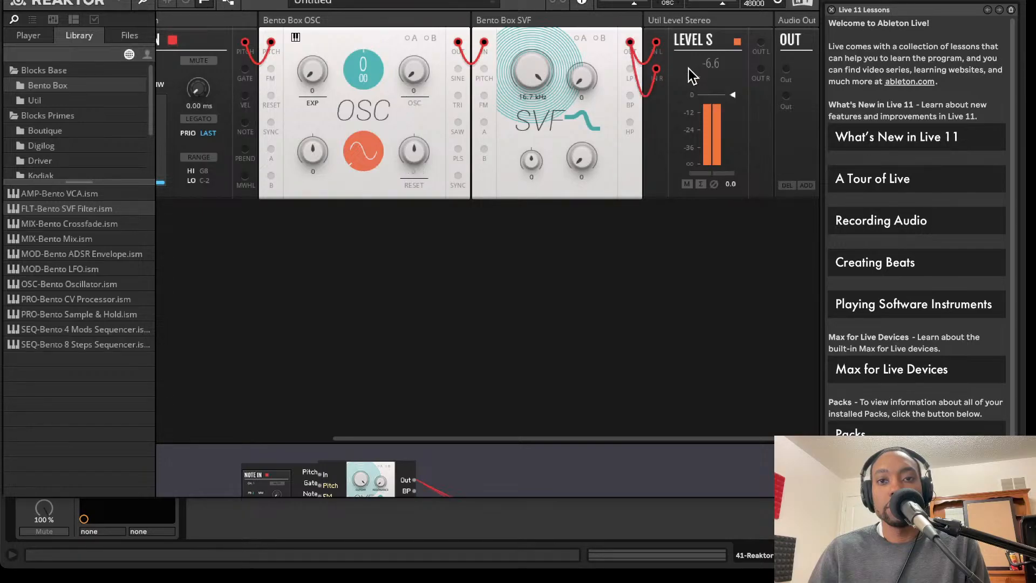
drag(761, 42, 787, 69)
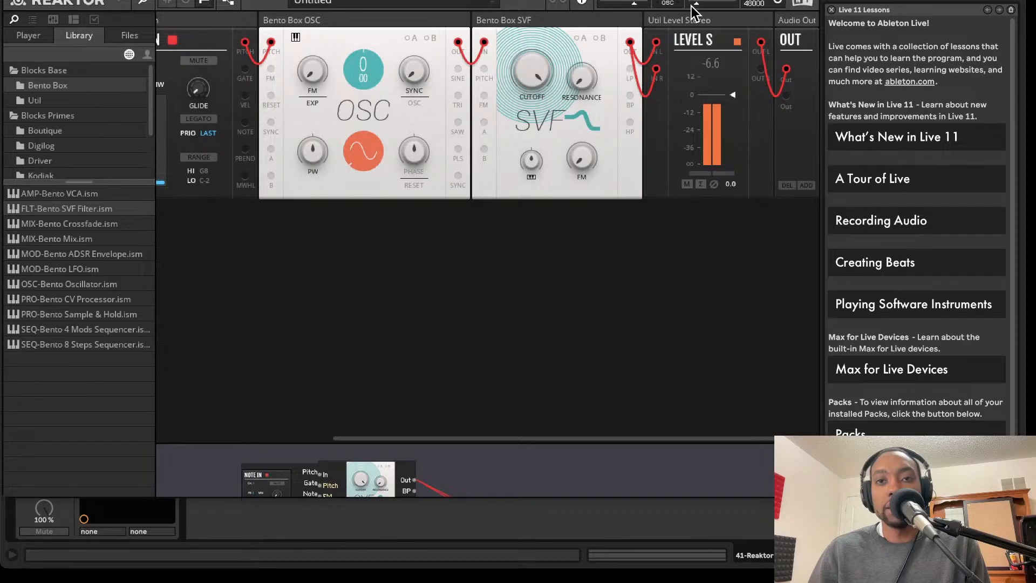
drag(761, 42, 786, 97)
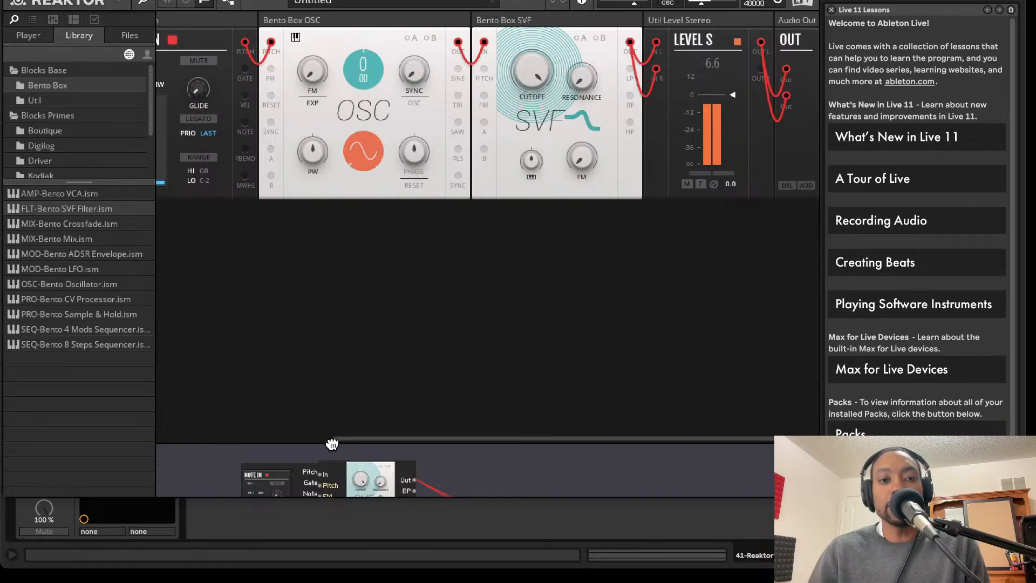
Reposition the Bento Box SVF block in the structure view so it sits between the oscillator and the Level Stereo block
drag(331, 441, 338, 425)
scroll(352, 285, left, 5)
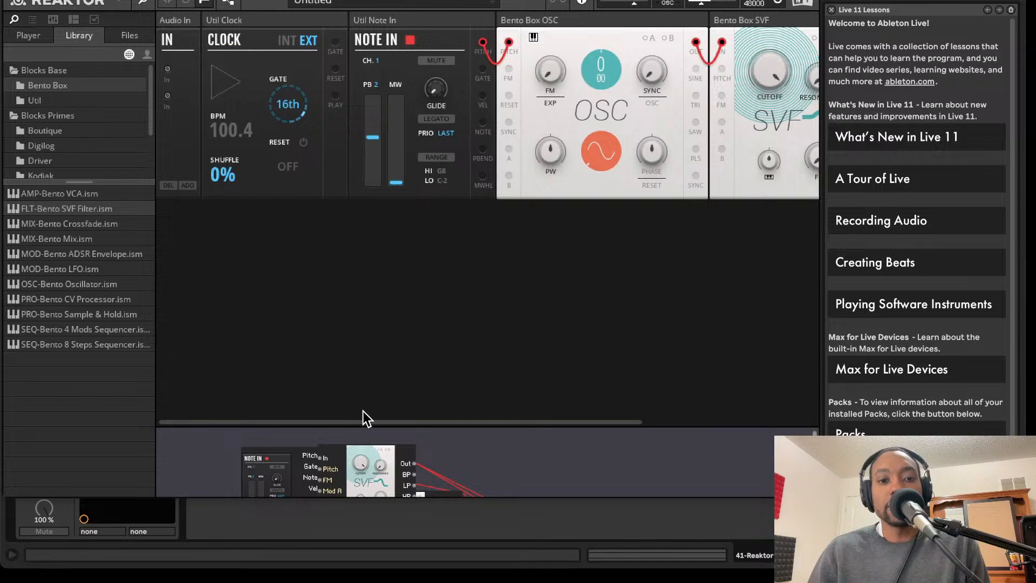
drag(360, 426, 388, 203)
drag(421, 277, 542, 281)
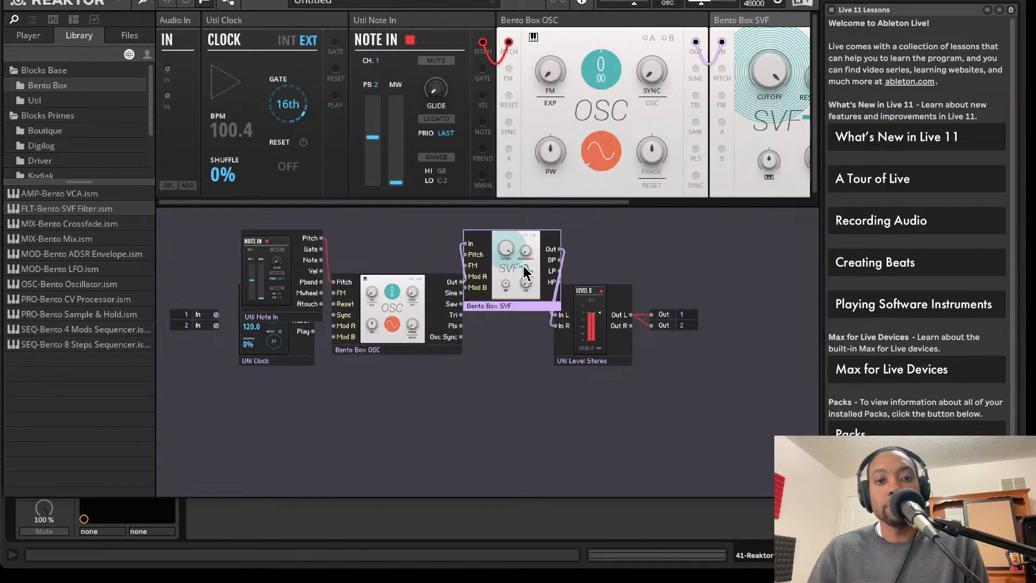
drag(404, 206, 405, 442)
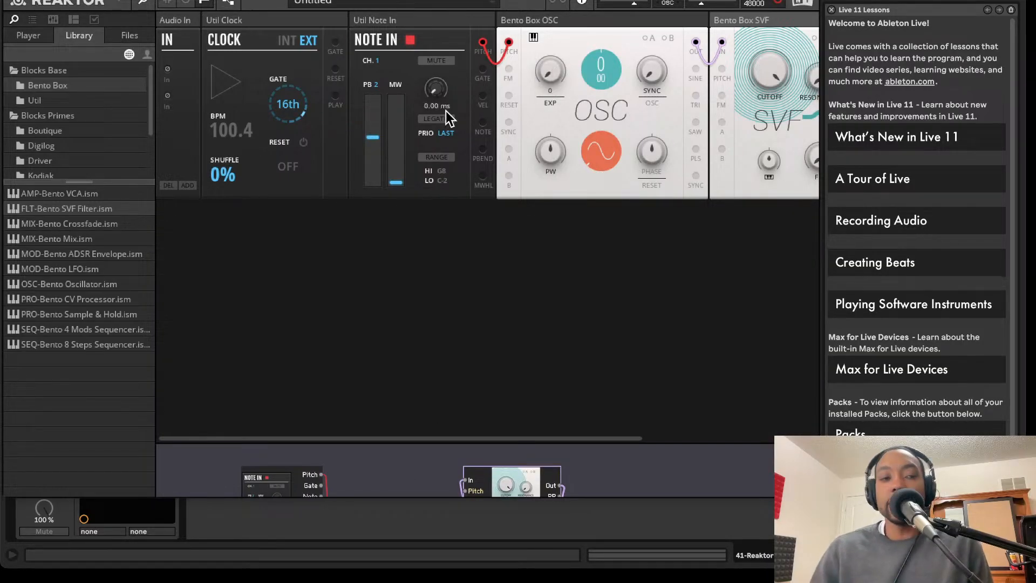
Add the MOD-Bento LFO block and place it between Note In and the oscillator in the rack
click(111, 270)
drag(113, 281, 387, 228)
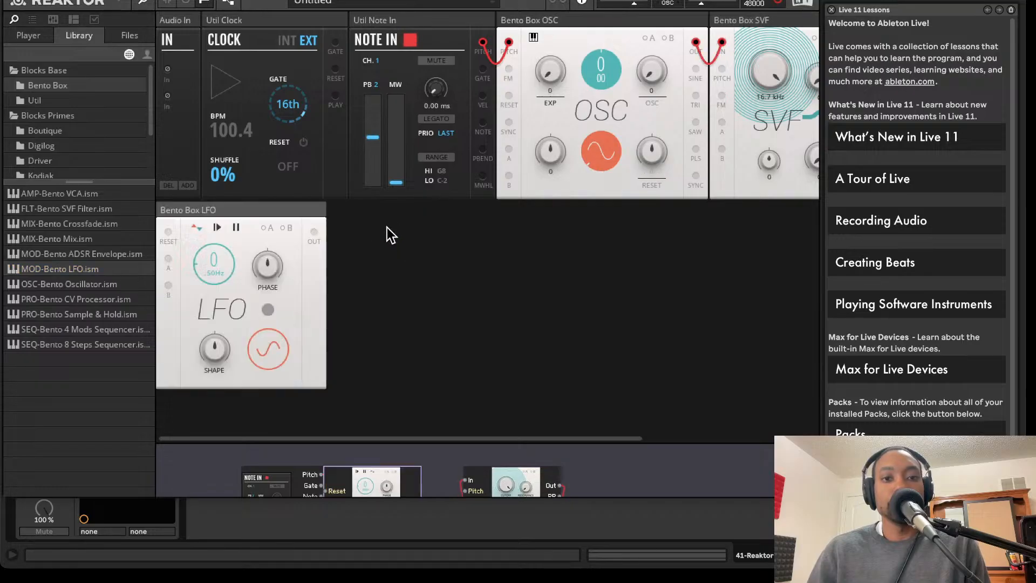
drag(267, 212, 557, 143)
drag(484, 18, 620, 147)
drag(492, 21, 768, 12)
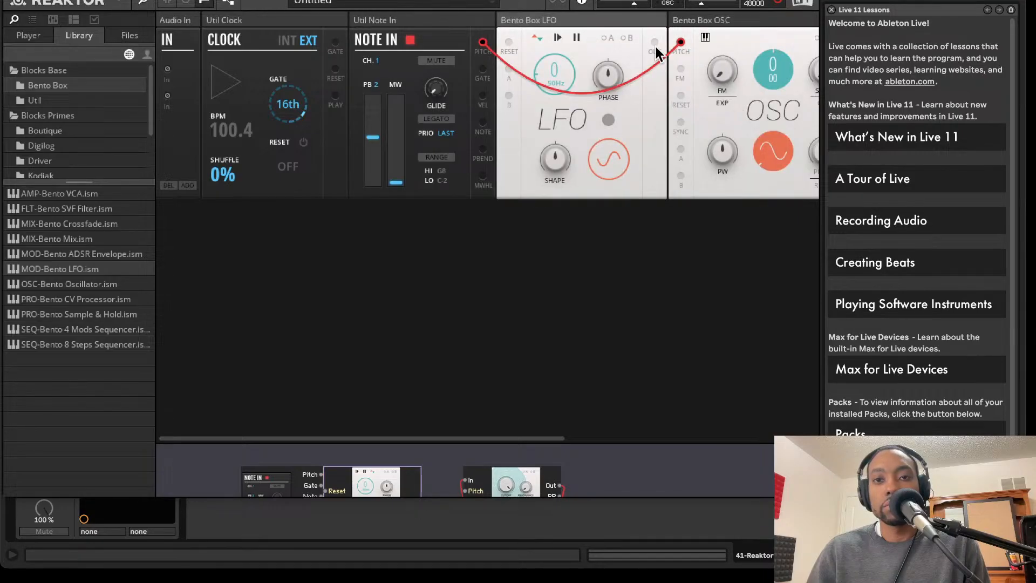
Wire the LFO's Out to the oscillator's A modulation input
drag(656, 53, 682, 145)
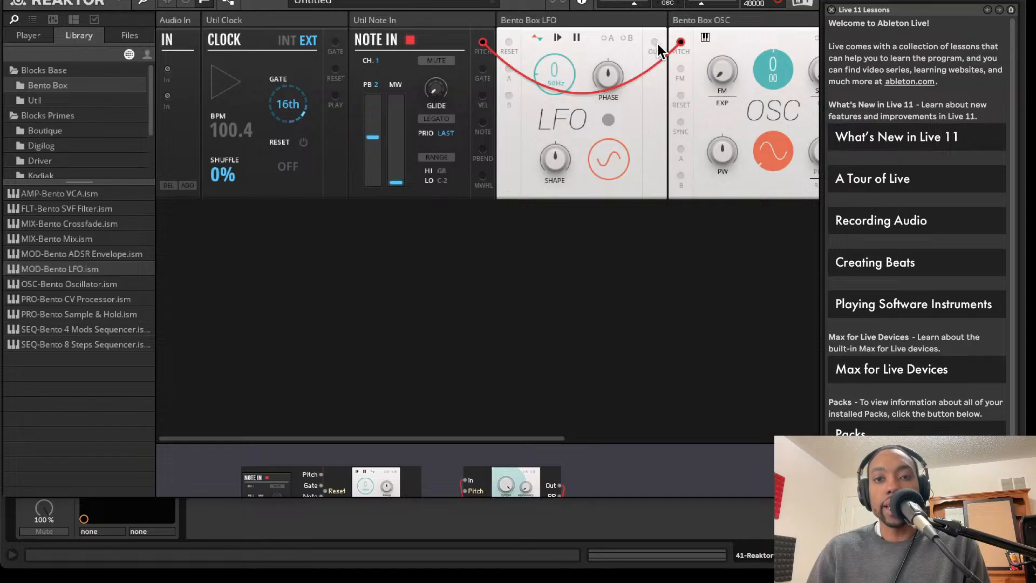
drag(655, 43, 681, 149)
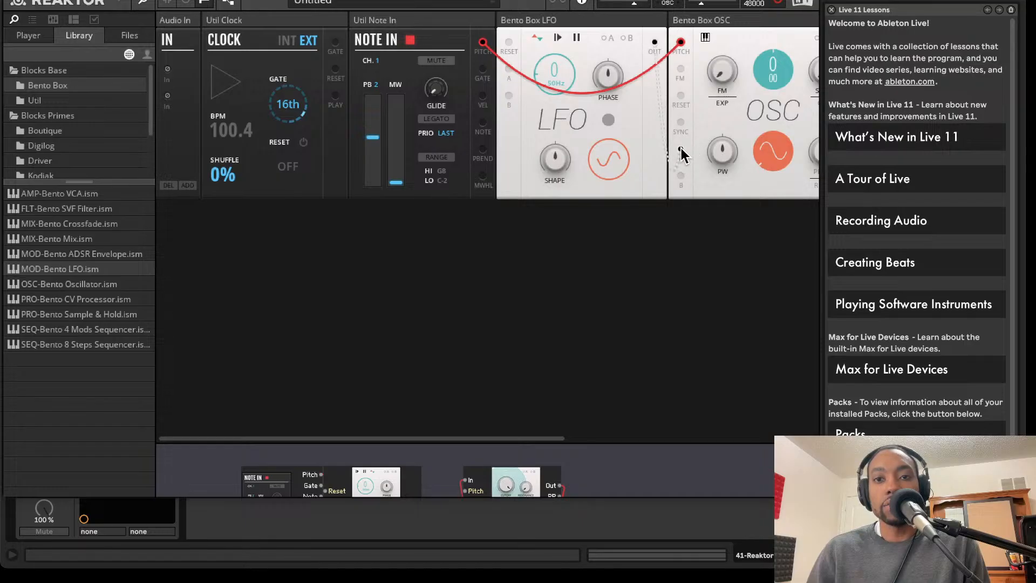
right_click(657, 50)
click(656, 105)
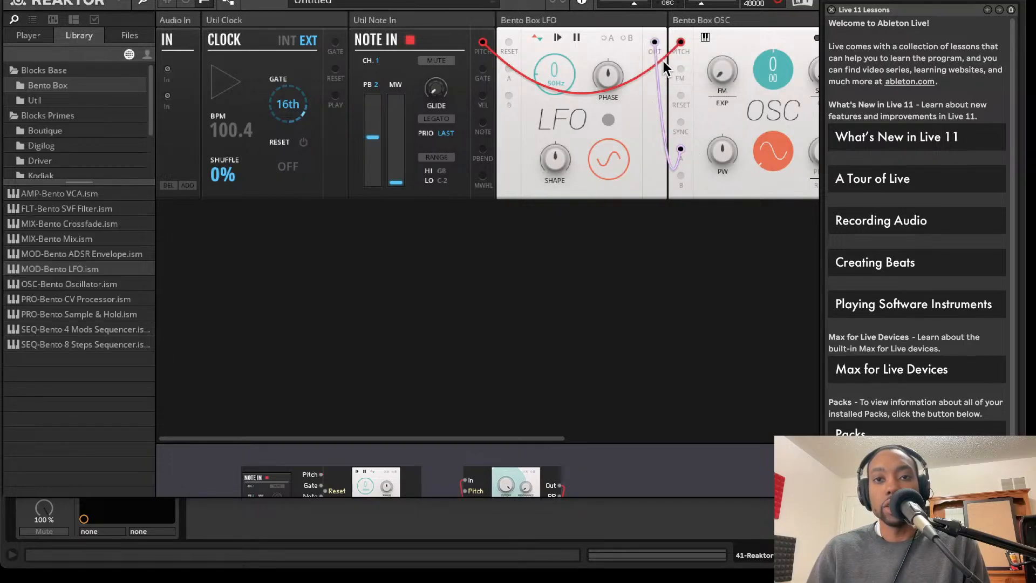
Try yellow and blue as colors for the wire from the LFO to the oscillator's A modulation input
right_click(657, 60)
mouse_move(662, 60)
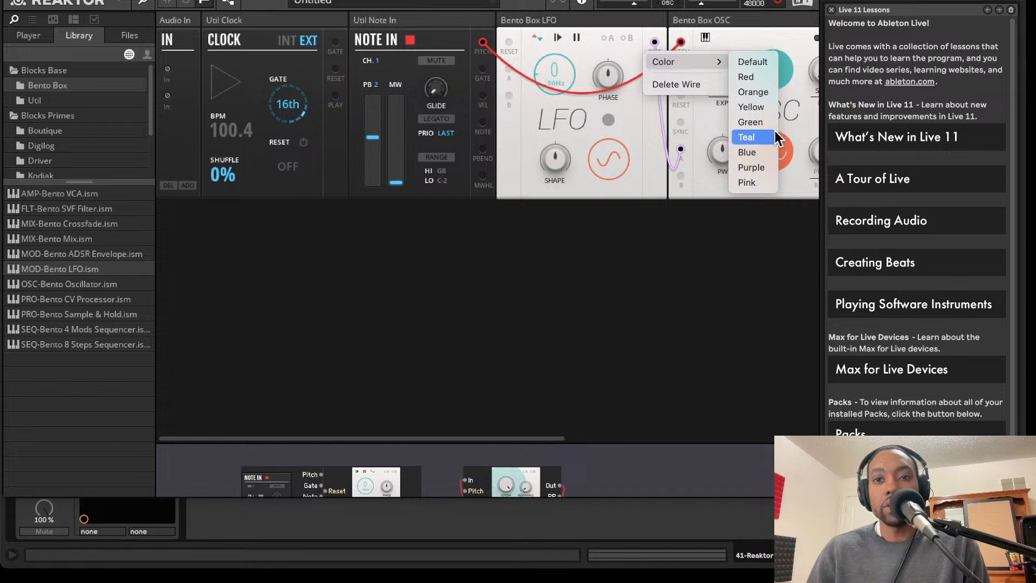
click(762, 108)
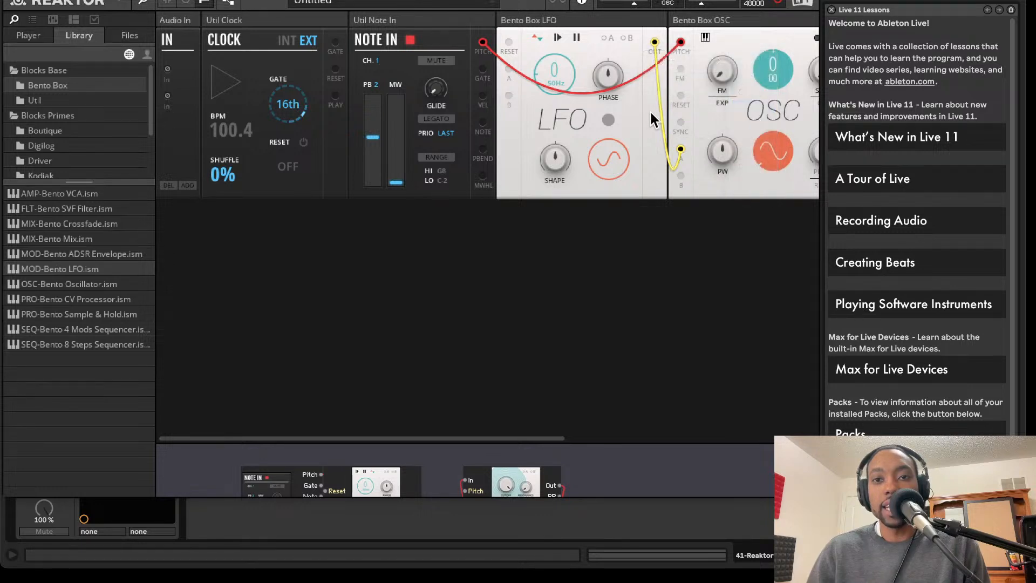
right_click(654, 50)
mouse_move(671, 43)
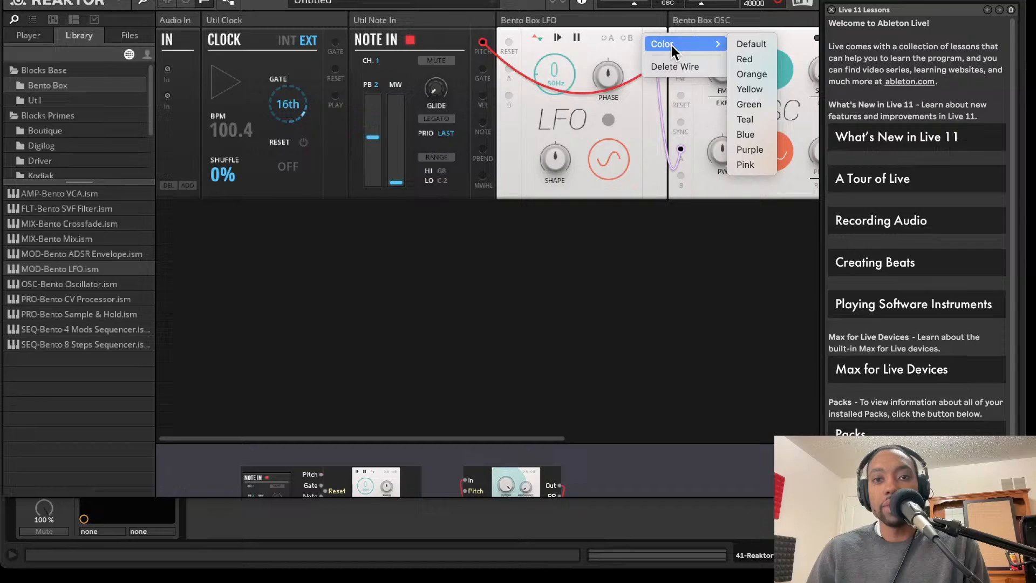
click(744, 134)
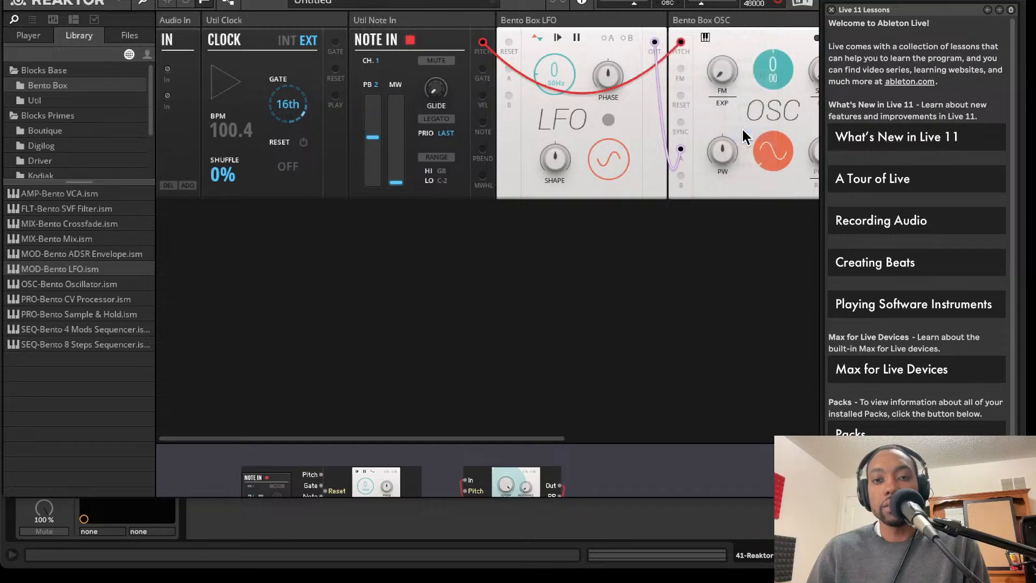
Color the wire from the LFO to the oscillator's A modulation input purple
right_click(655, 39)
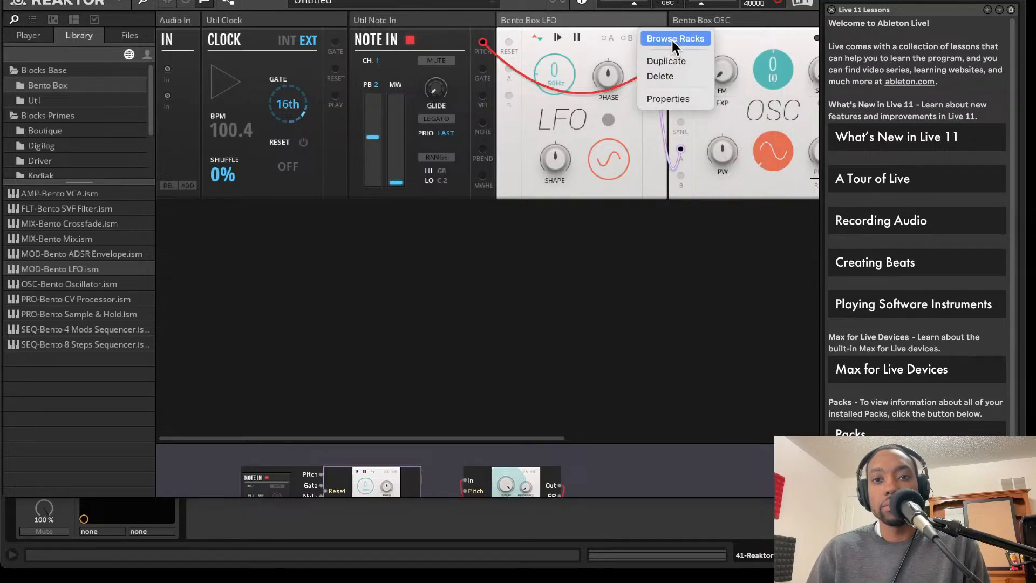
click(670, 24)
right_click(656, 43)
mouse_move(684, 48)
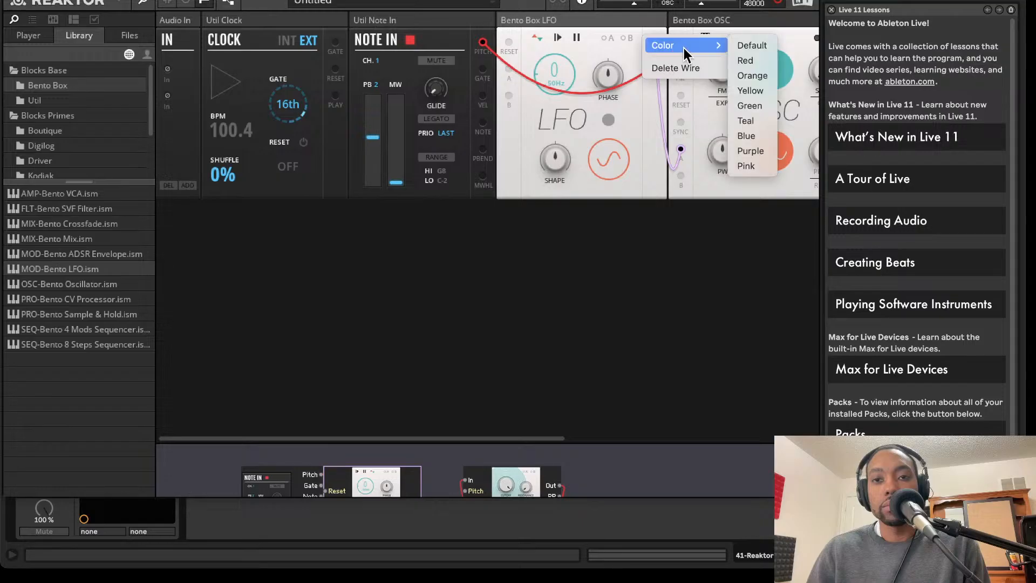
click(765, 155)
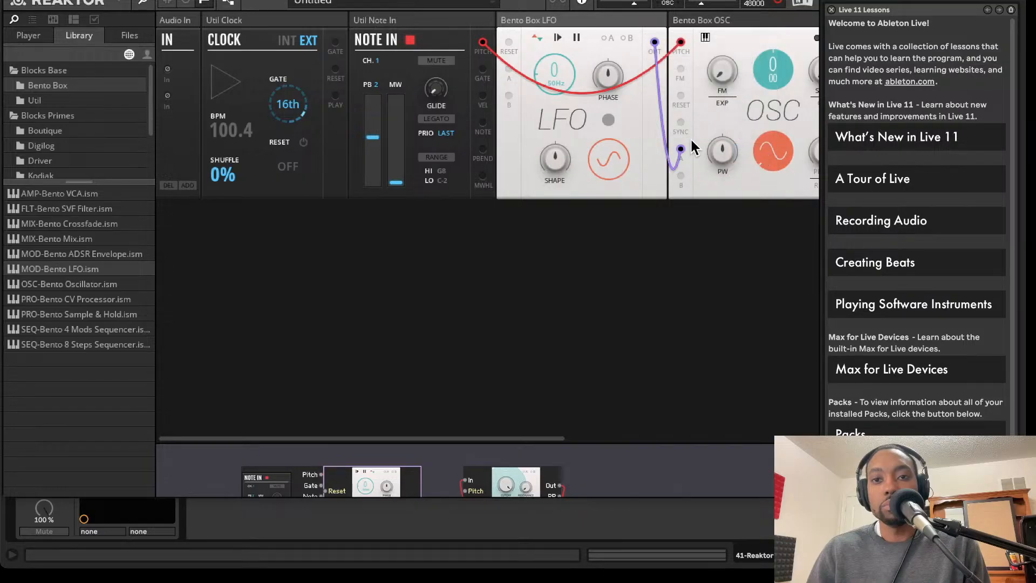
Set the LFO's rate to about 1.6 Hz
scroll(665, 128, right, 3)
scroll(665, 128, right, 8)
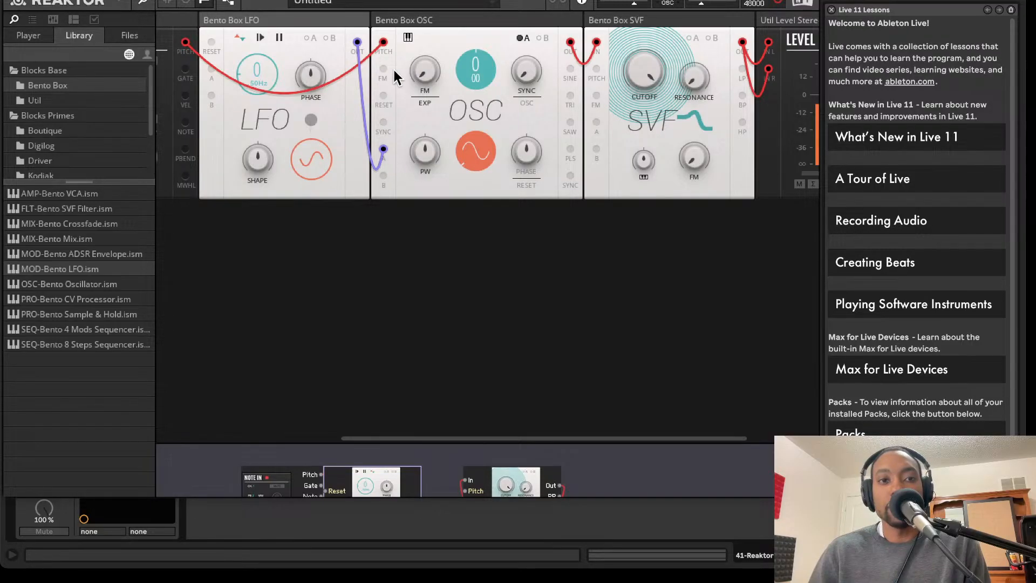
scroll(424, 80, left, 2)
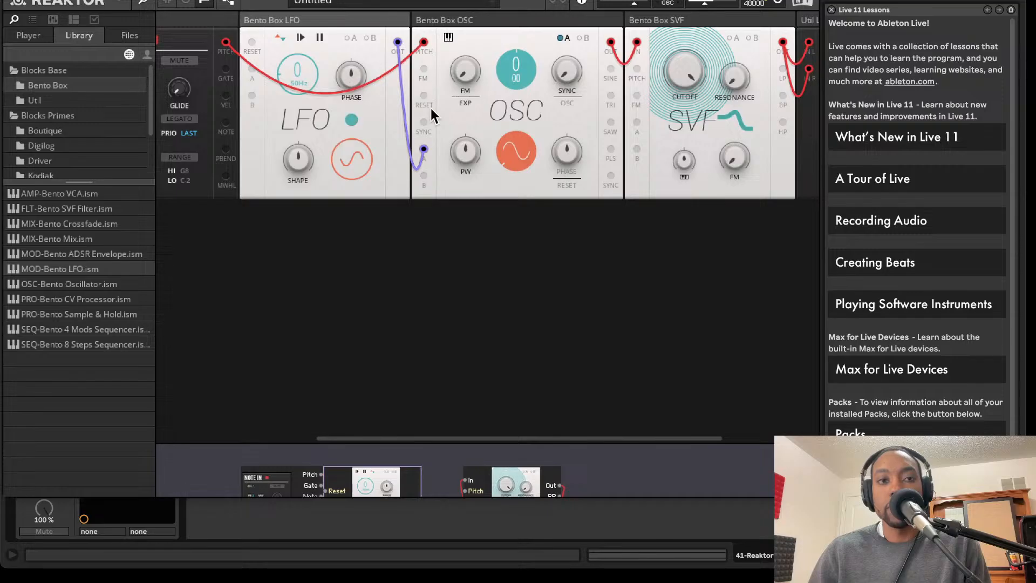
click(301, 77)
mouse_move(302, 74)
mouse_down()
mouse_move(312, 38)
mouse_move(305, 57)
mouse_up()
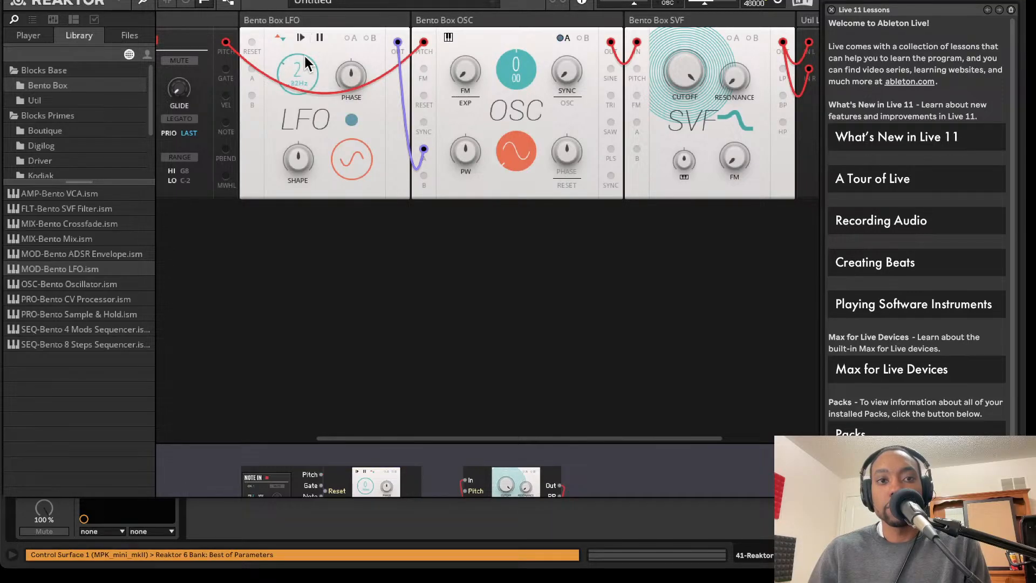
Show the oscillator's A modulation sliders and raise the modulation amount for its waveform control
click(563, 38)
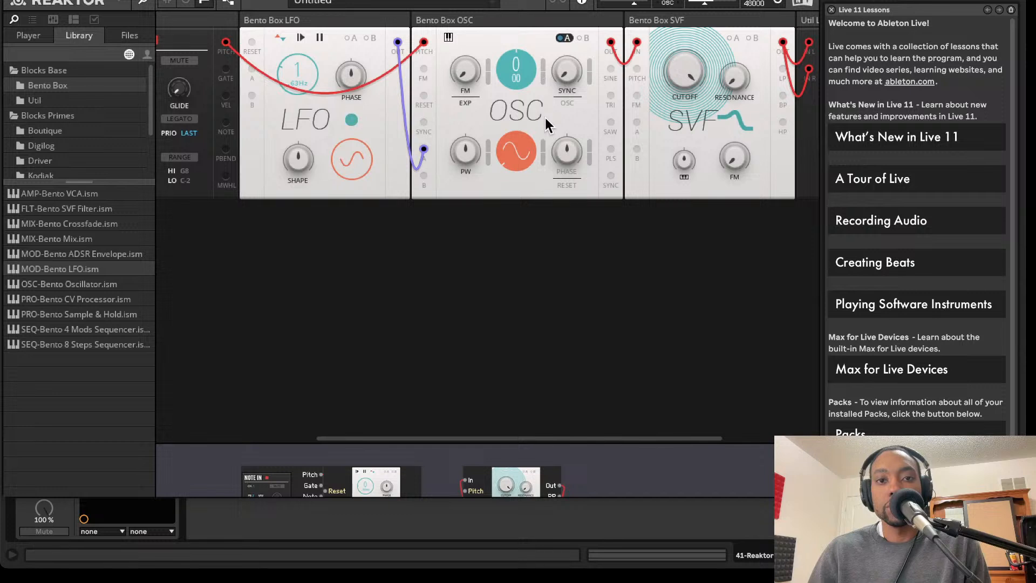
drag(543, 147, 550, 87)
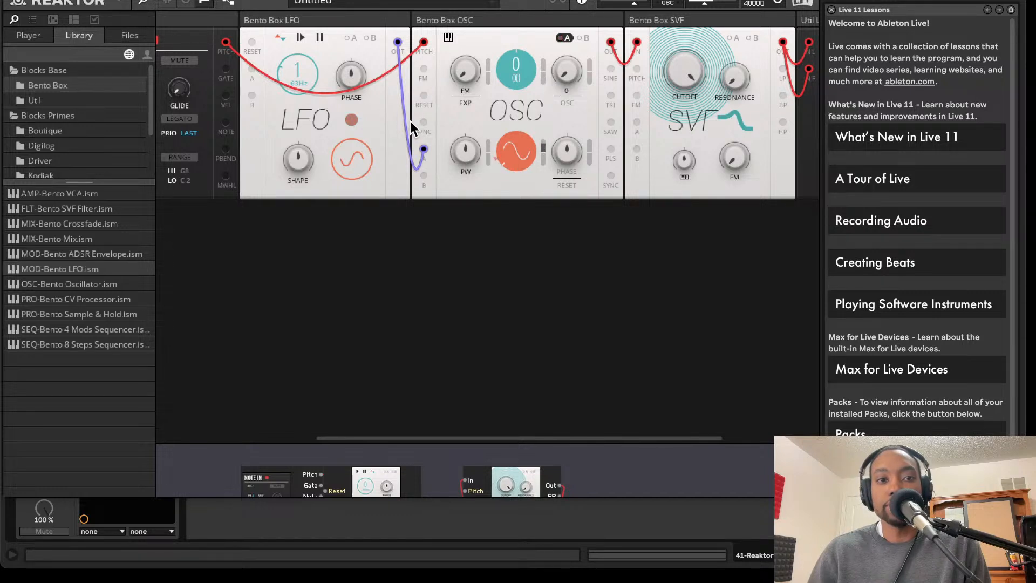
Set the LFO's rate to about 8.6 Hz and the oscillator's PW to -95
drag(303, 75, 488, 91)
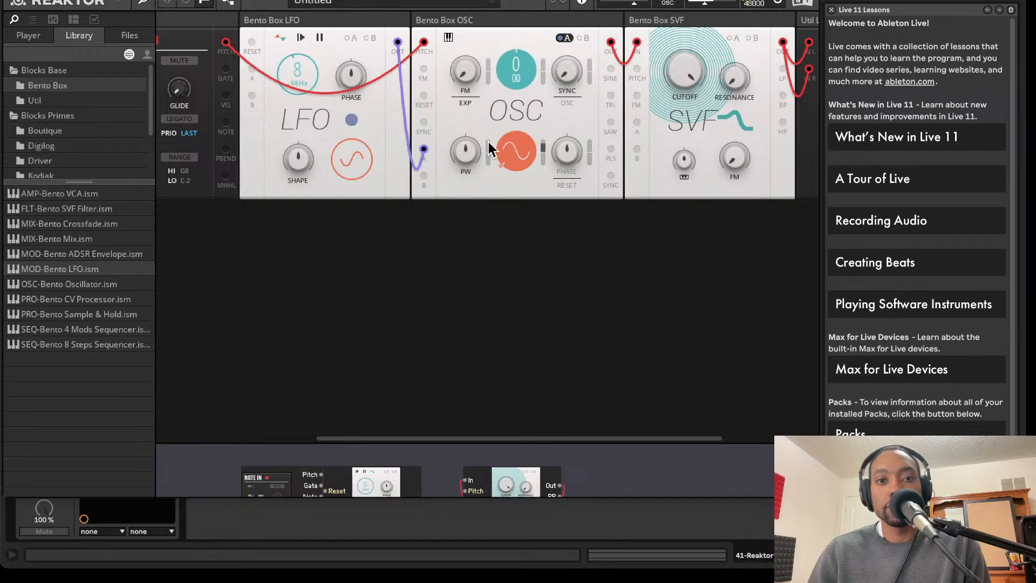
drag(473, 151, 475, 216)
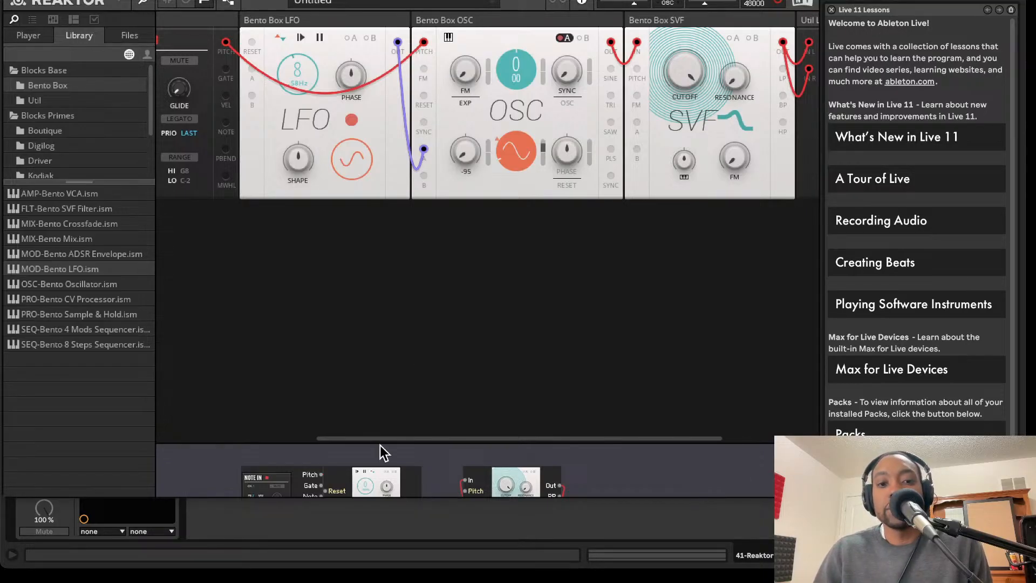
Enlarge the structure view and separate the overlapping blocks, with the LFO above and the oscillator below it
drag(381, 441, 403, 207)
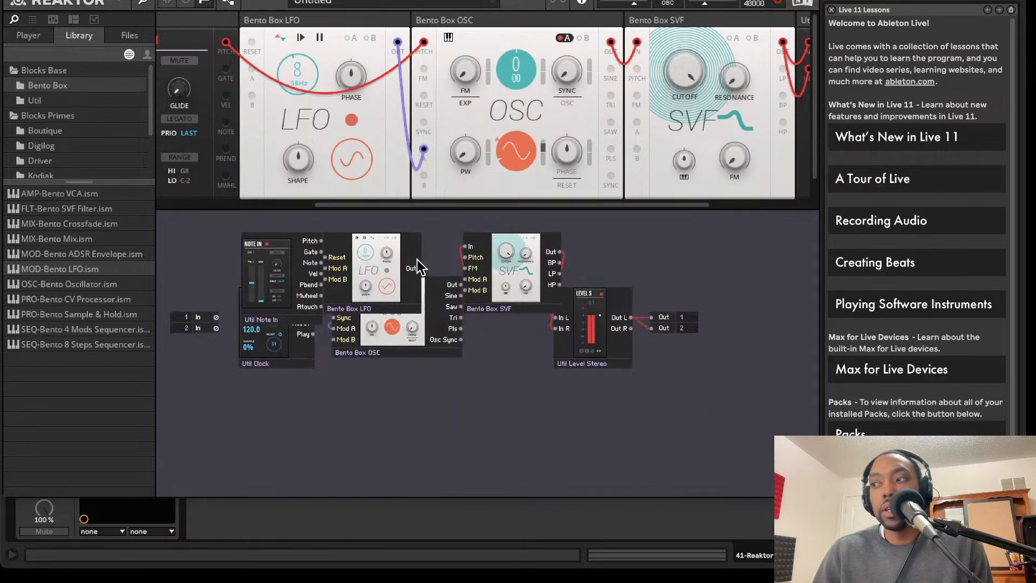
drag(381, 258, 400, 240)
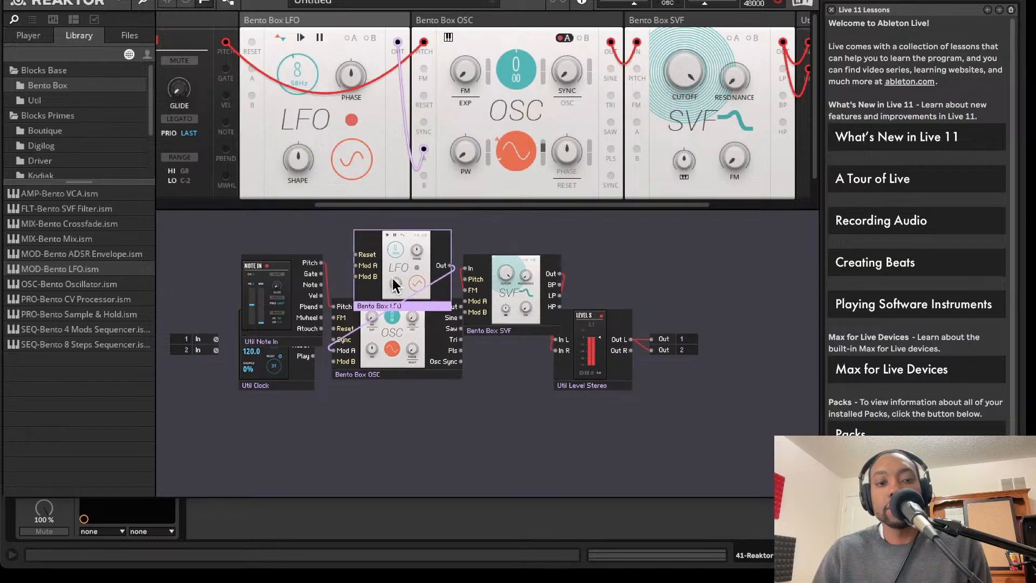
drag(391, 355, 403, 388)
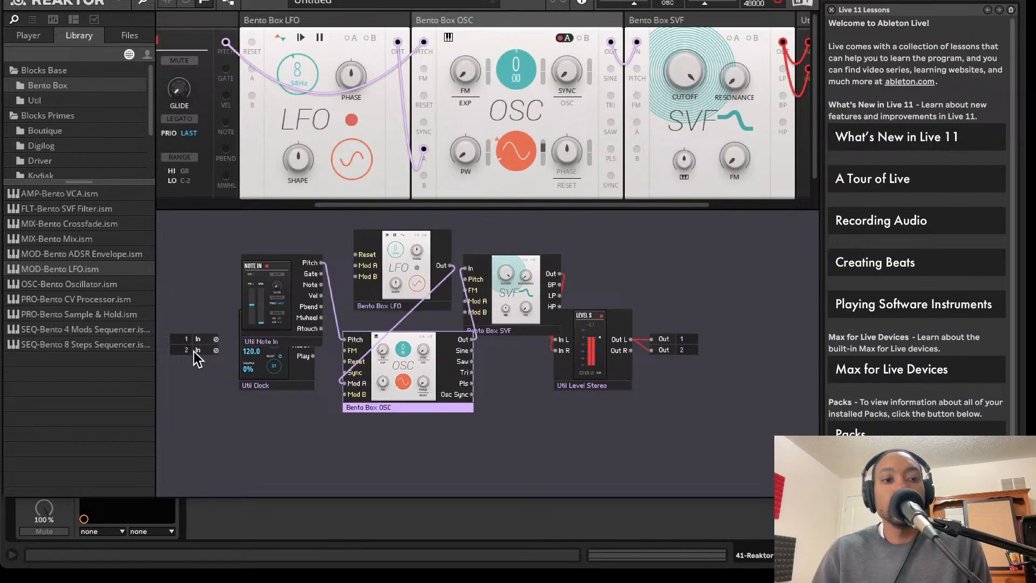
Add the SEQ-Bento 8 Steps Sequencer below the oscillator in the structure view, and move the Util Clock out from under Note In
drag(147, 344, 350, 427)
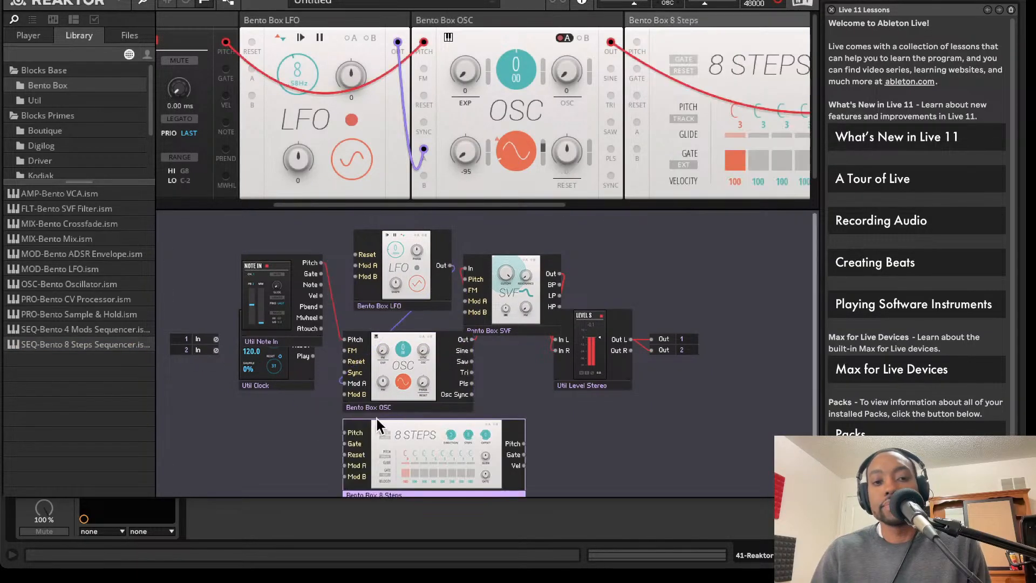
drag(305, 364, 218, 414)
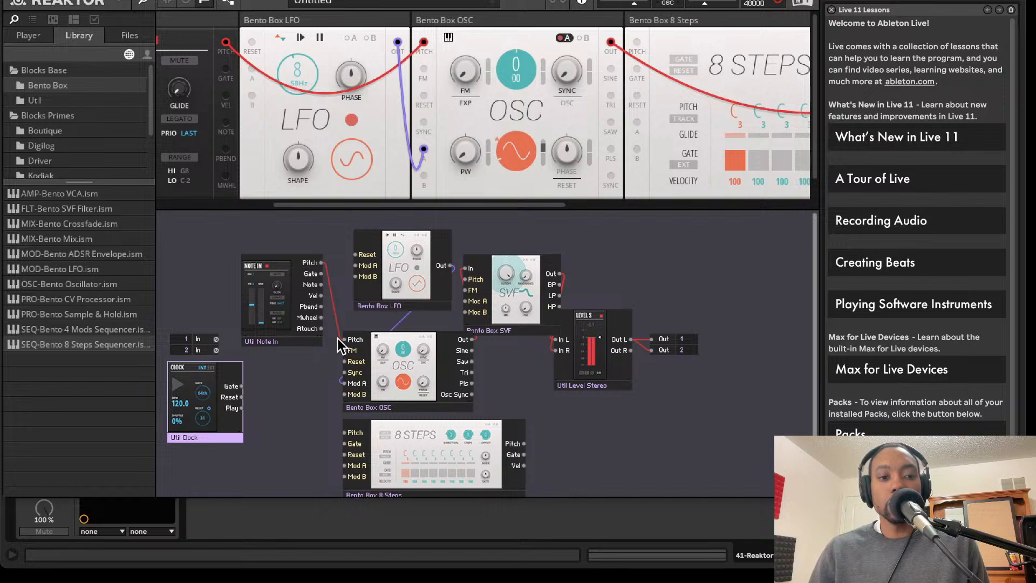
drag(357, 418, 308, 412)
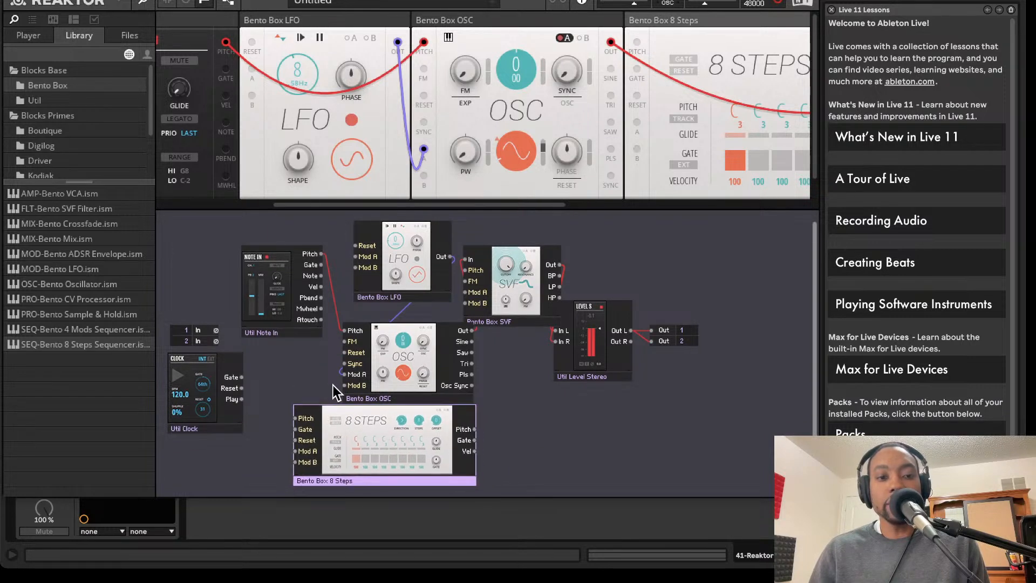
Wire the Util Clock's Gate and Reset outputs to the 8 Steps sequencer's Gate and Reset inputs
drag(241, 378, 296, 429)
drag(243, 389, 296, 440)
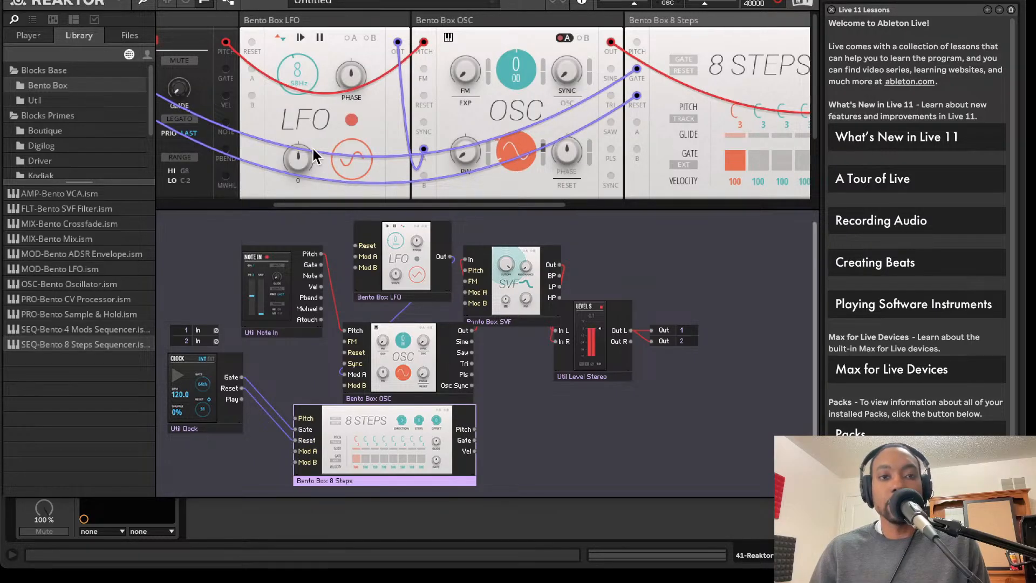
Color the two wires from the Util Clock's Gate and Reset outputs to the 8 Steps sequencer orange
right_click(249, 389)
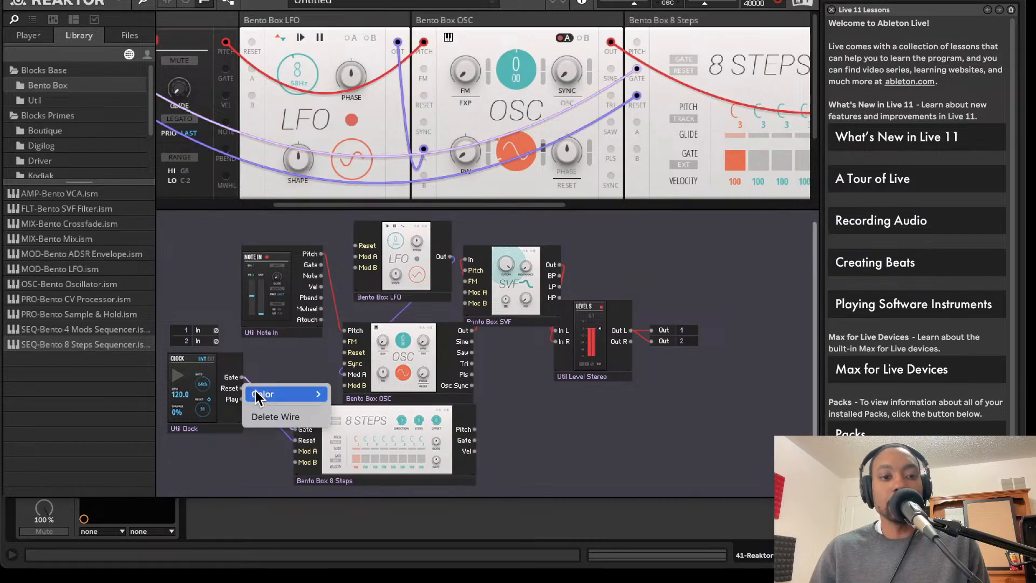
mouse_move(271, 394)
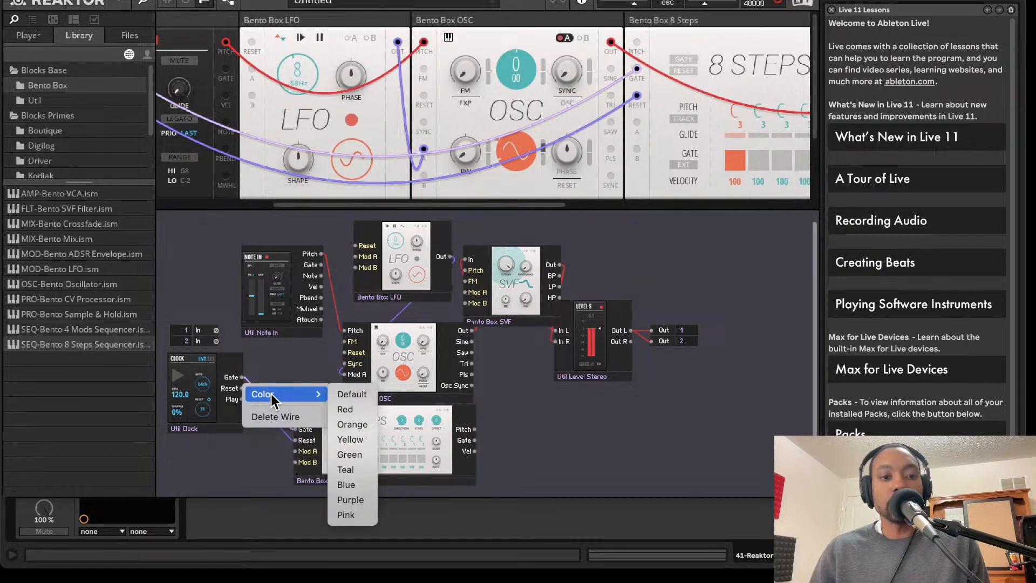
click(356, 425)
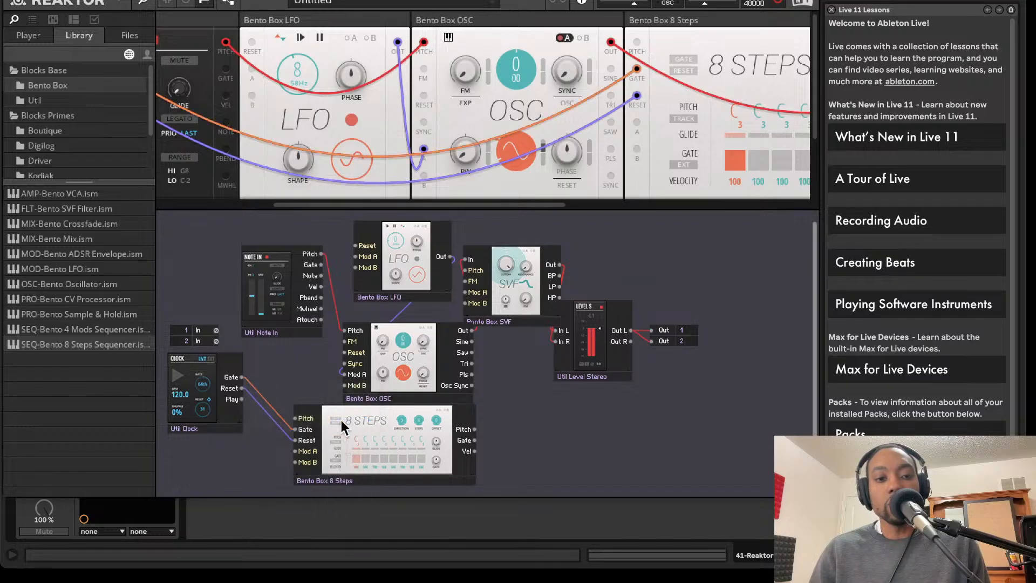
right_click(277, 430)
mouse_move(276, 432)
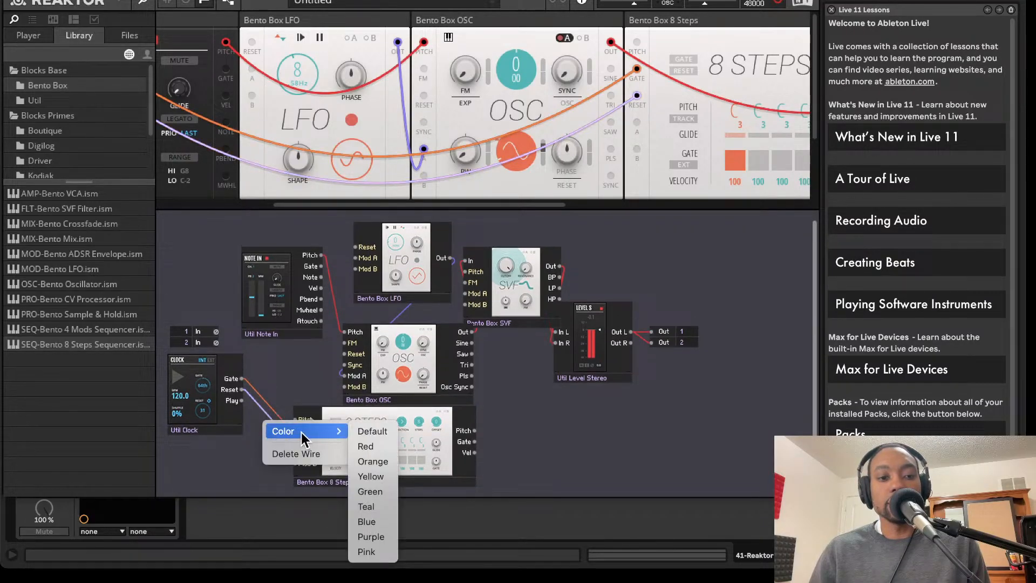
click(367, 461)
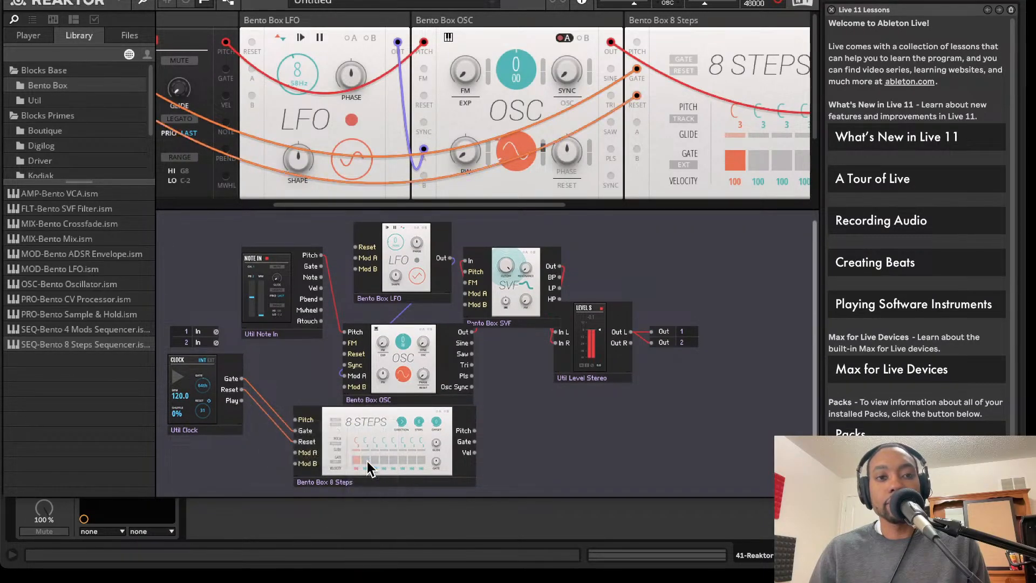
Try yellow for the Util Clock's Reset wire, and return it to orange
right_click(279, 429)
click(290, 400)
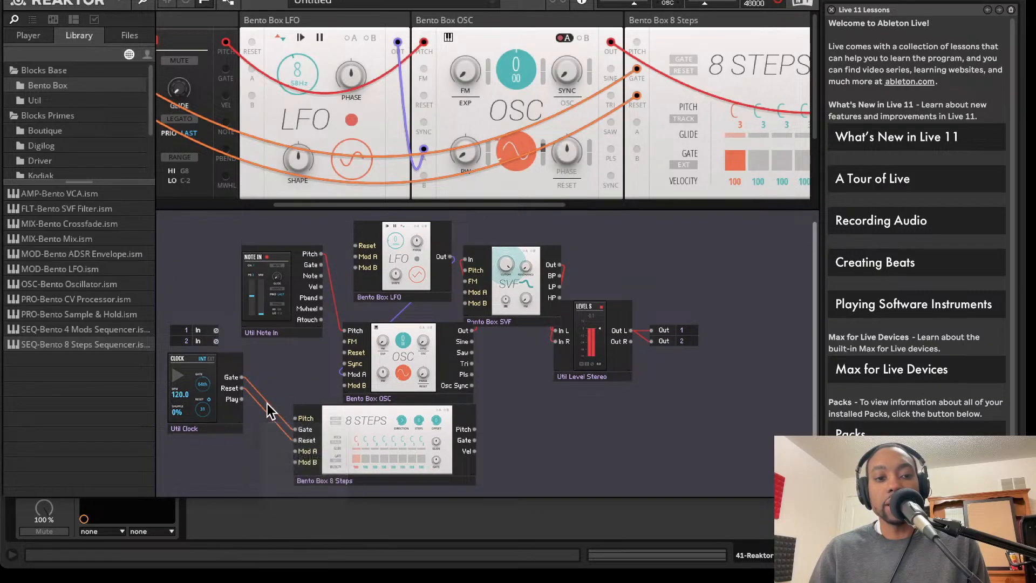
right_click(278, 412)
mouse_move(278, 413)
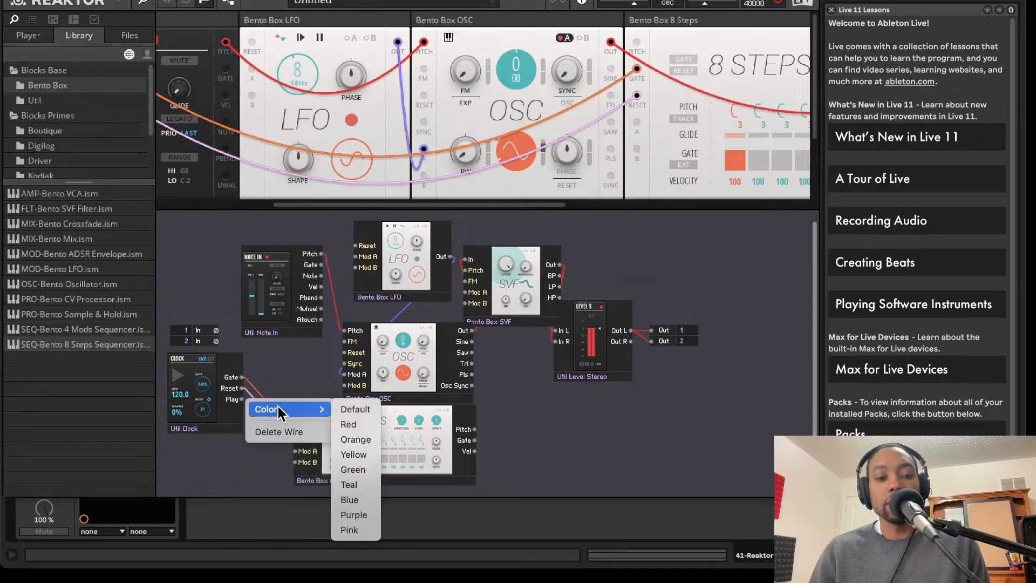
click(349, 456)
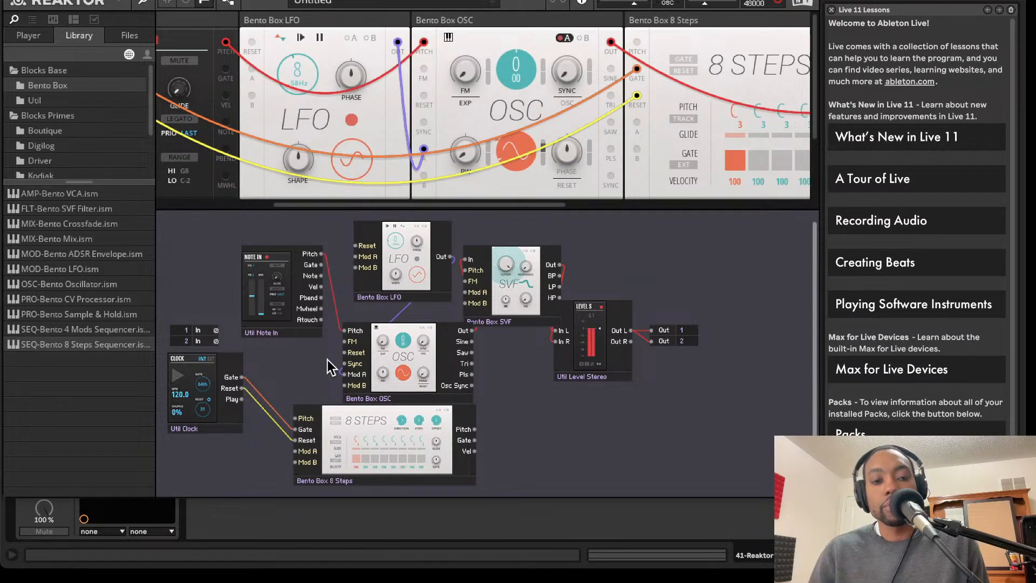
right_click(269, 417)
mouse_move(272, 418)
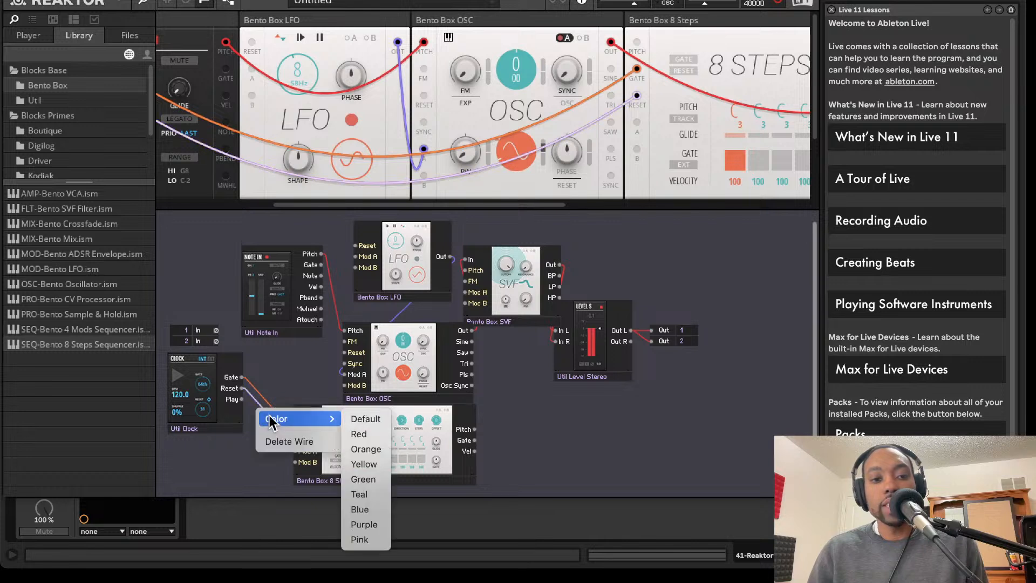
click(359, 539)
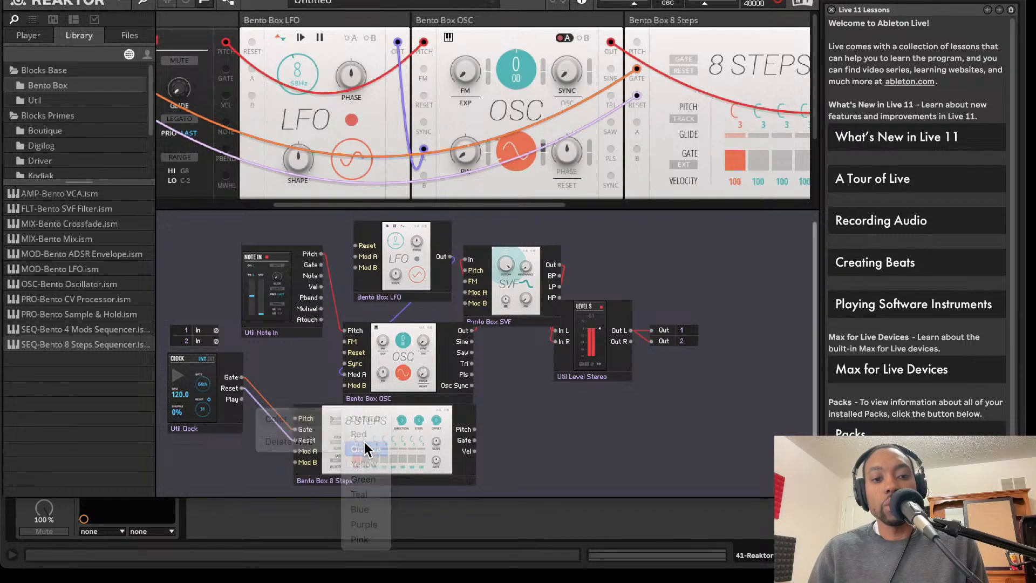
Wire Note In's Pitch output to the 8 Steps sequencer's Pitch input, and delete Note In's Pitch wire to the oscillator
drag(367, 430, 354, 430)
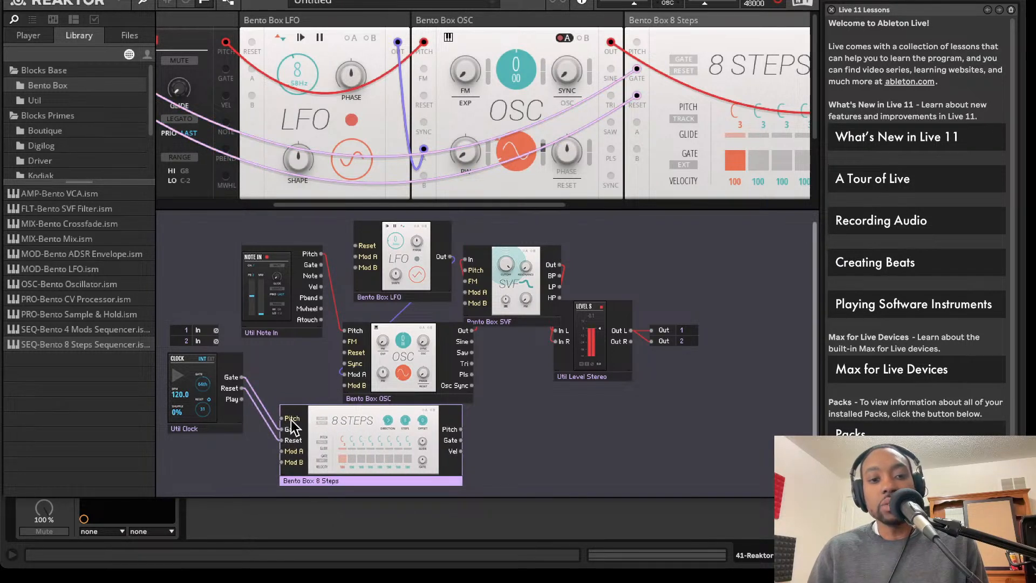
drag(270, 373, 323, 258)
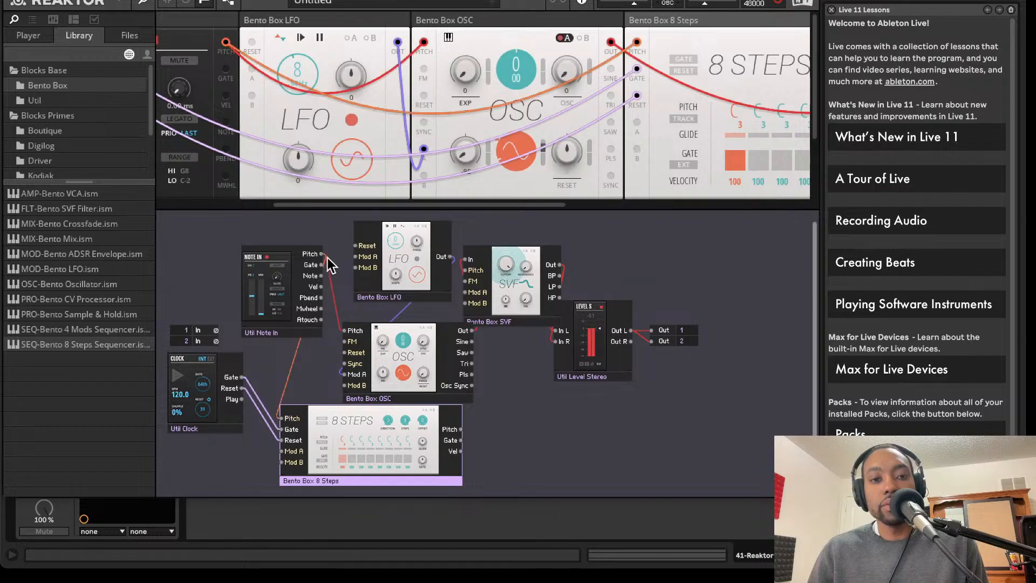
click(346, 312)
key(Delete)
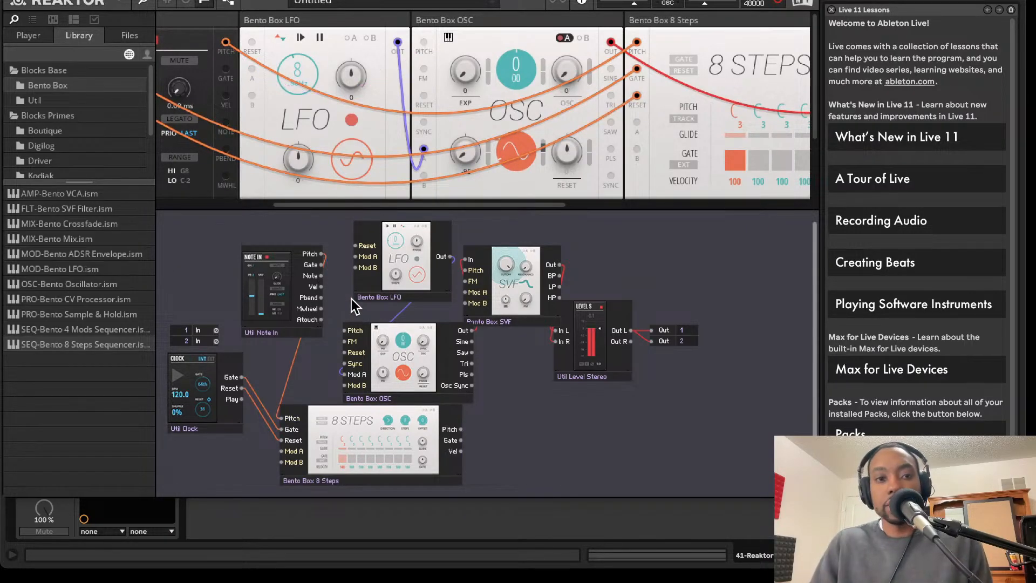
Color the Pitch wire between Note In and the 8 Steps sequencer red
right_click(295, 361)
mouse_move(335, 363)
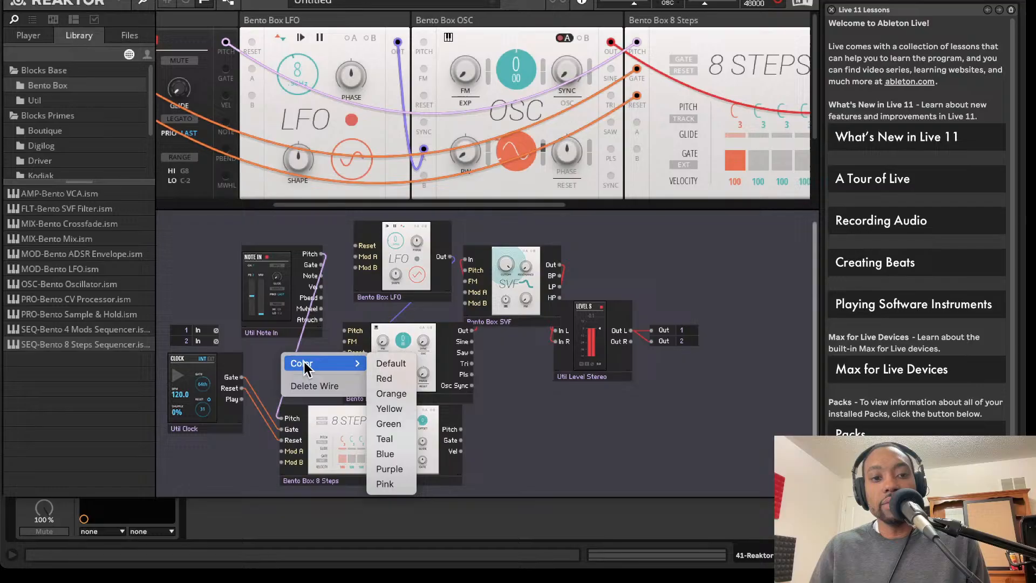
click(409, 378)
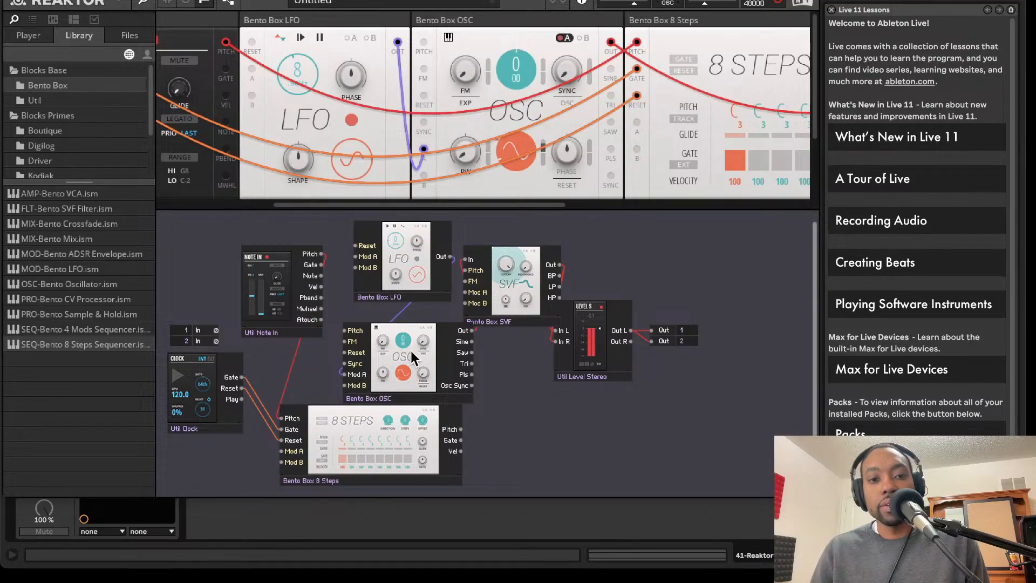
Spread out the blocks in the structure view, shifting LFO and Note In slightly left and moving SVF and Level Stereo farther right
drag(405, 286, 394, 267)
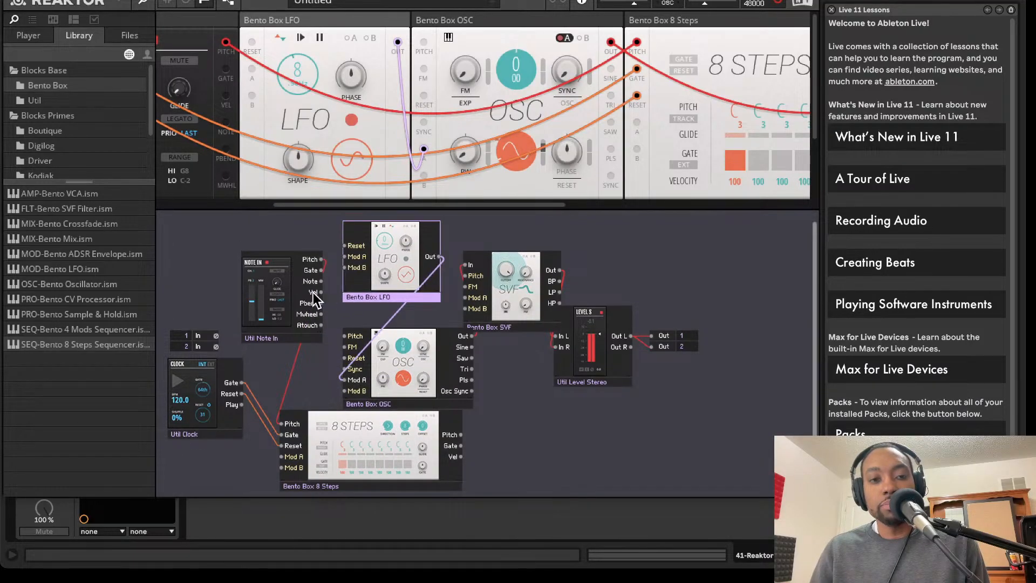
drag(305, 288, 268, 273)
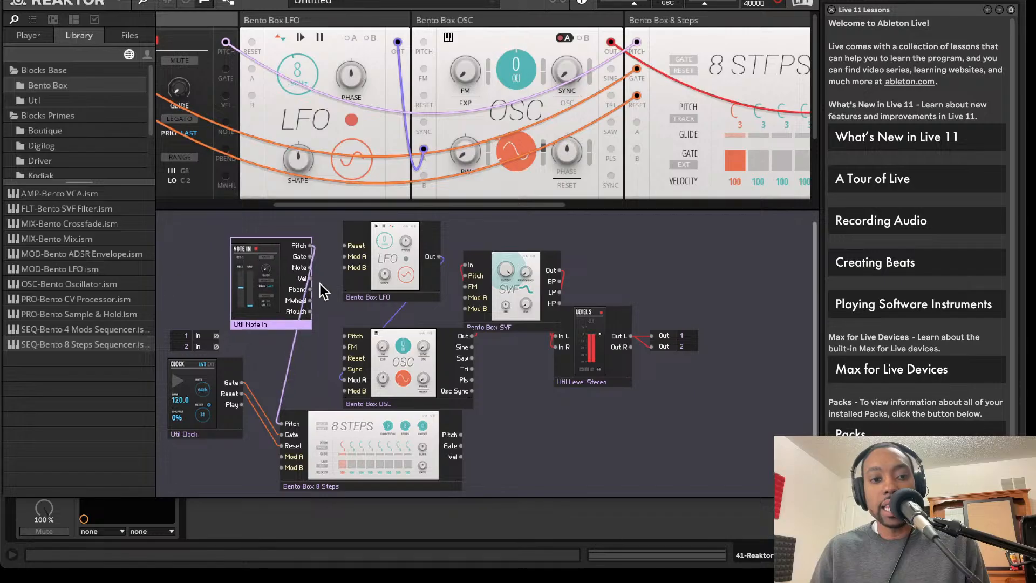
click(504, 122)
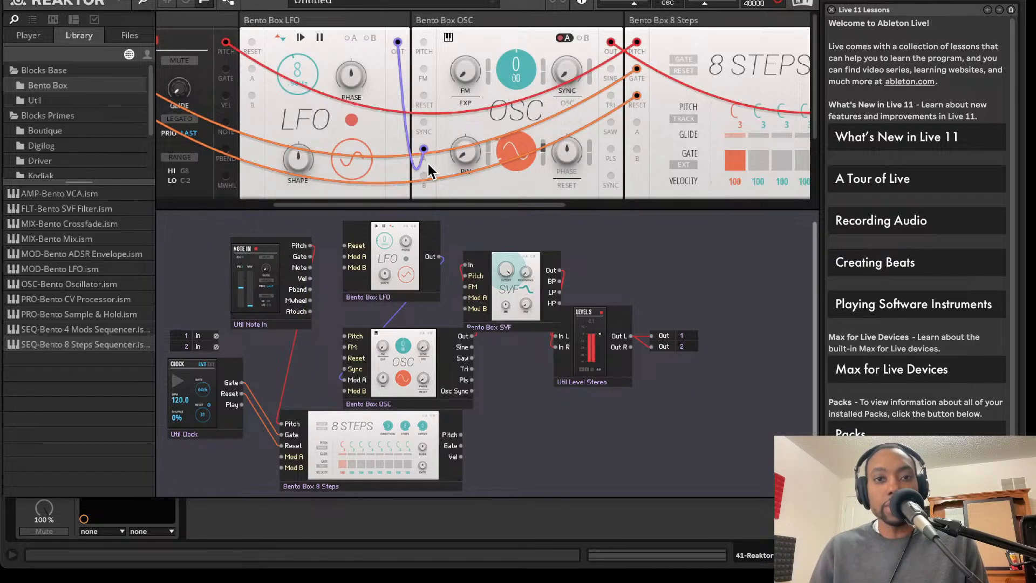
scroll(445, 144, right, 1)
drag(500, 274, 497, 244)
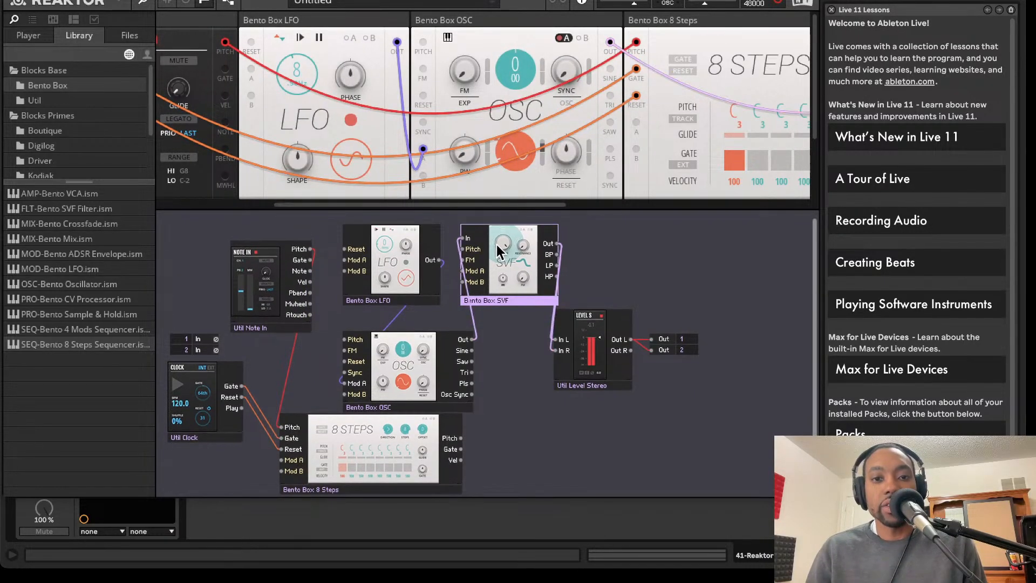
drag(596, 324, 664, 342)
click(672, 400)
drag(524, 266, 557, 285)
click(513, 386)
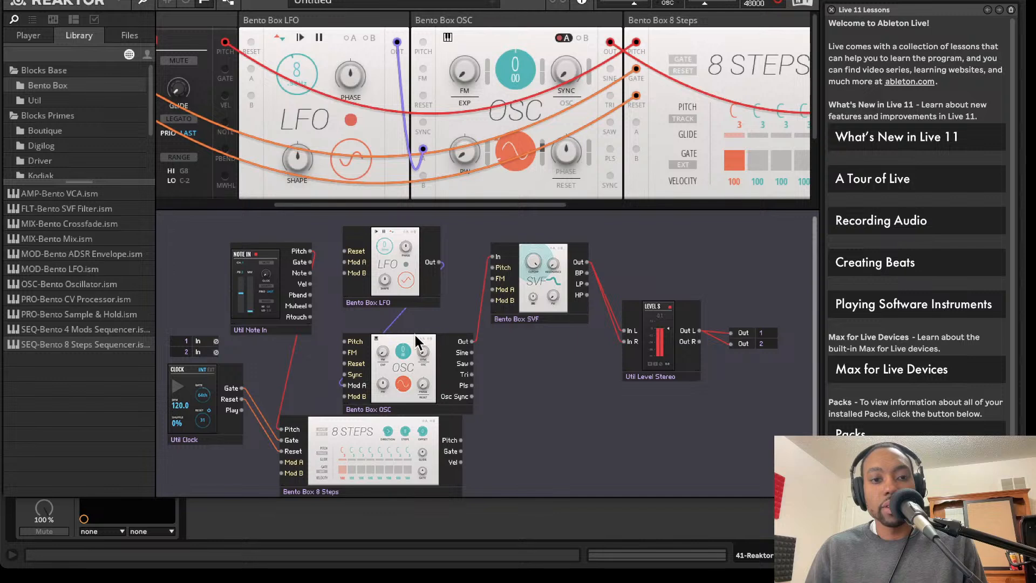
Reposition the oscillator below the SVF with the LFO beside it, and wire the 8 Steps sequencer's Pitch output to the oscillator's Pitch input
drag(443, 353, 572, 366)
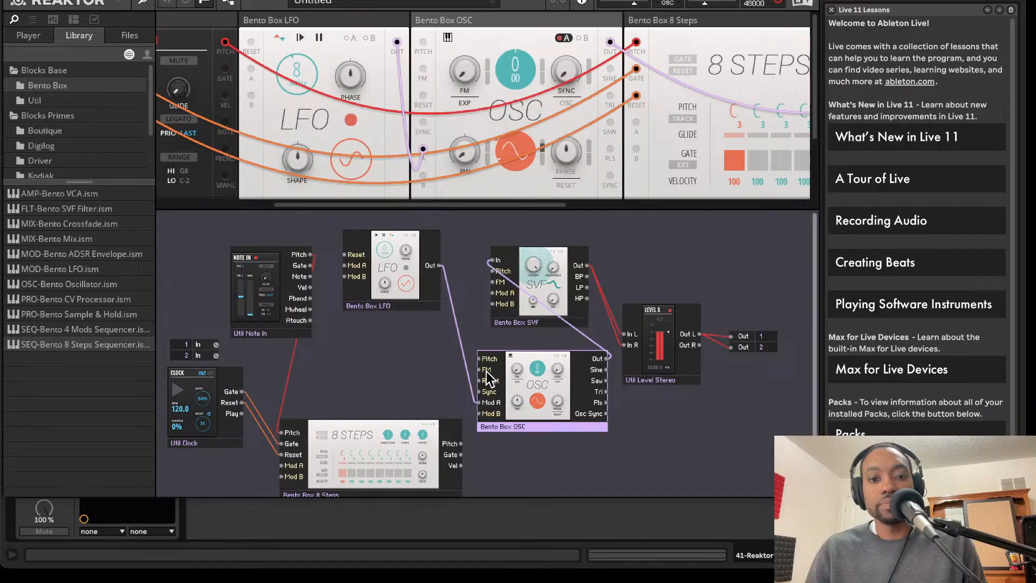
drag(402, 287, 403, 354)
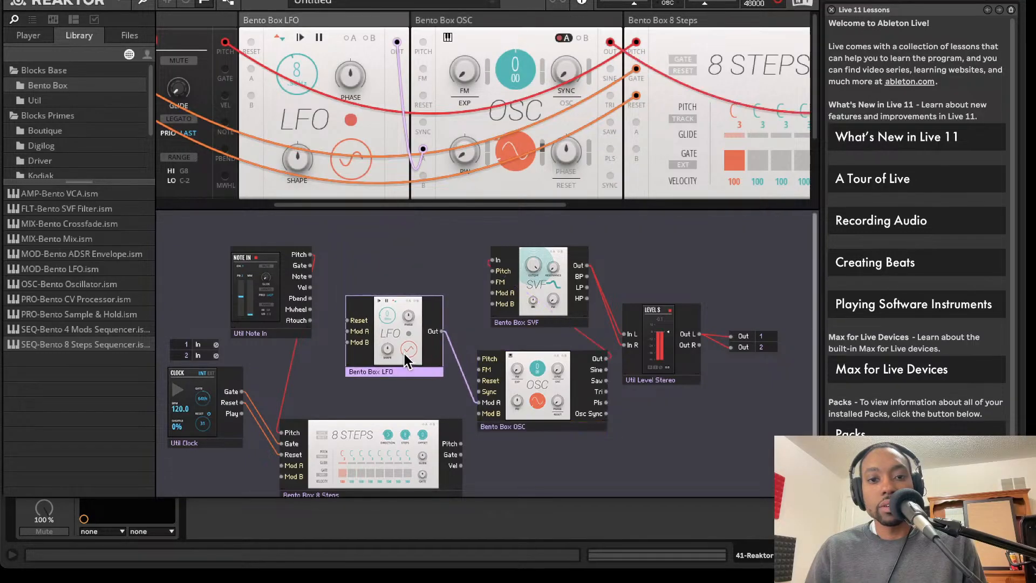
drag(522, 364, 461, 437)
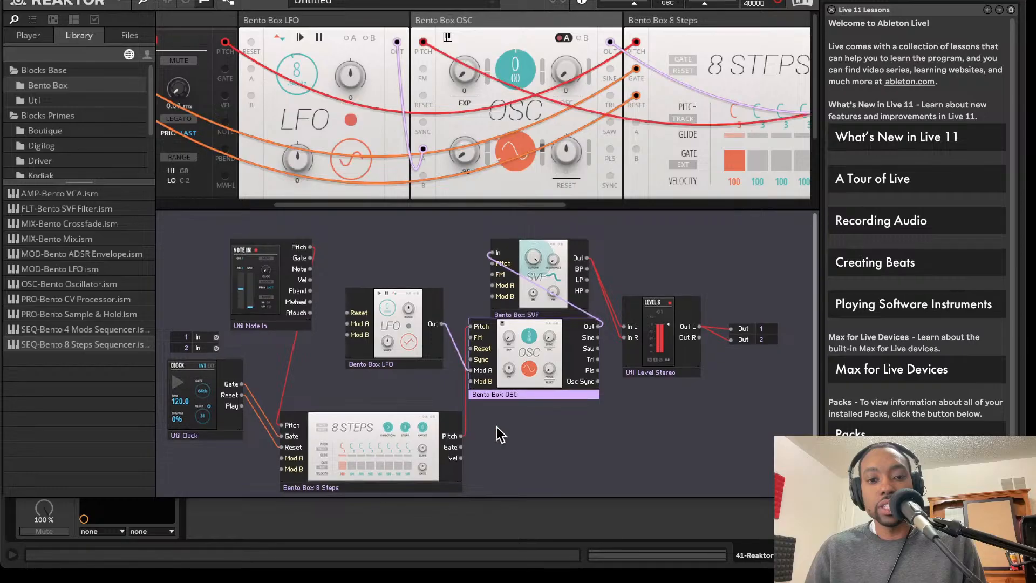
drag(535, 356, 529, 357)
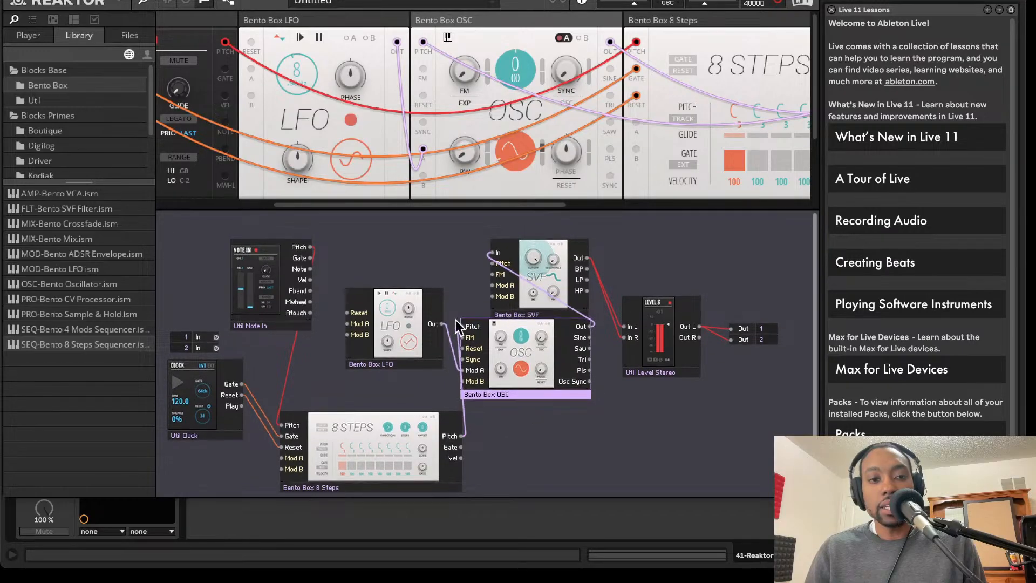
Try running the Util Clock on its internal source, and switch it back to external
scroll(571, 109, right, 10)
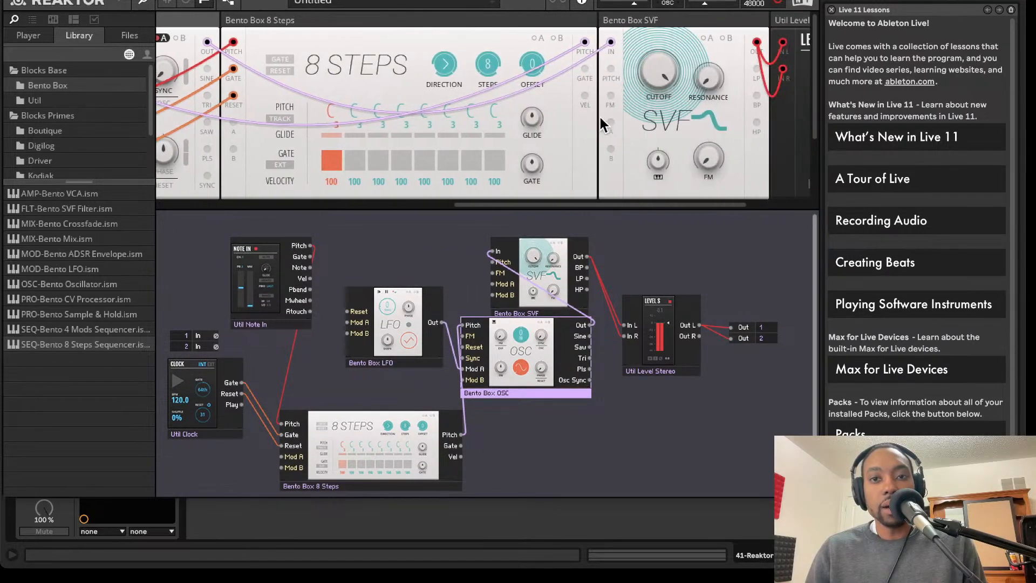
scroll(610, 111, left, 10)
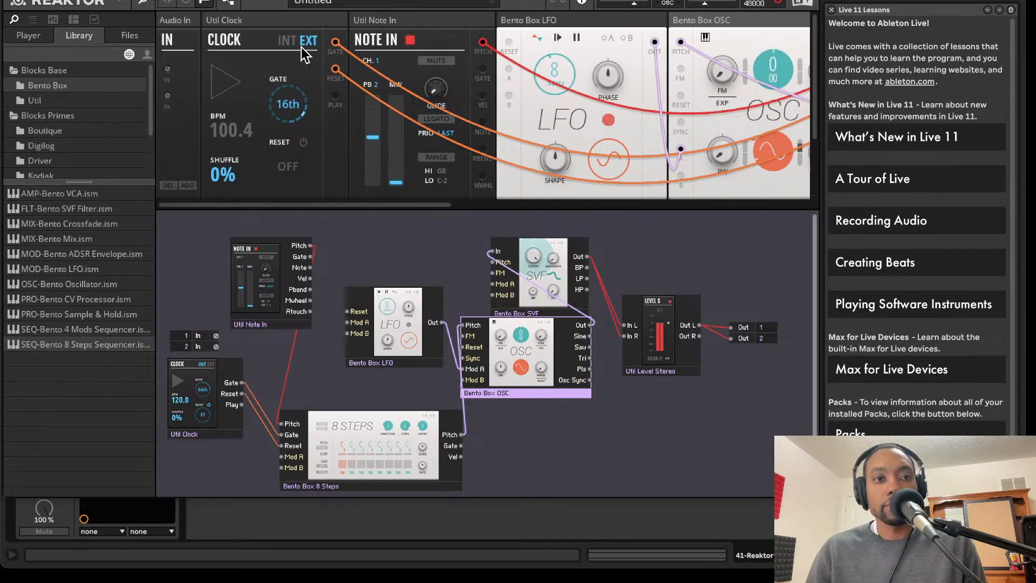
click(286, 42)
click(239, 76)
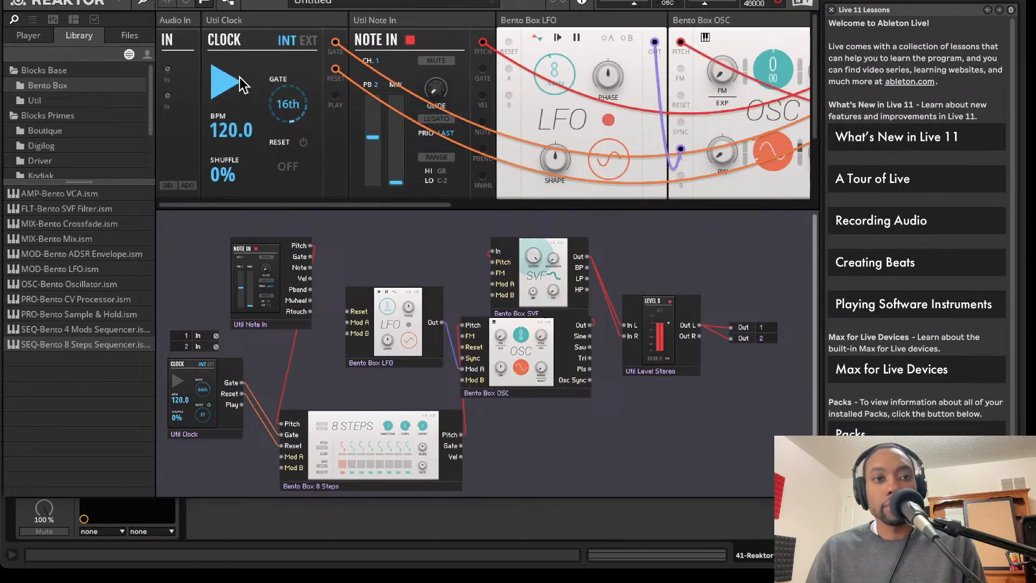
click(311, 42)
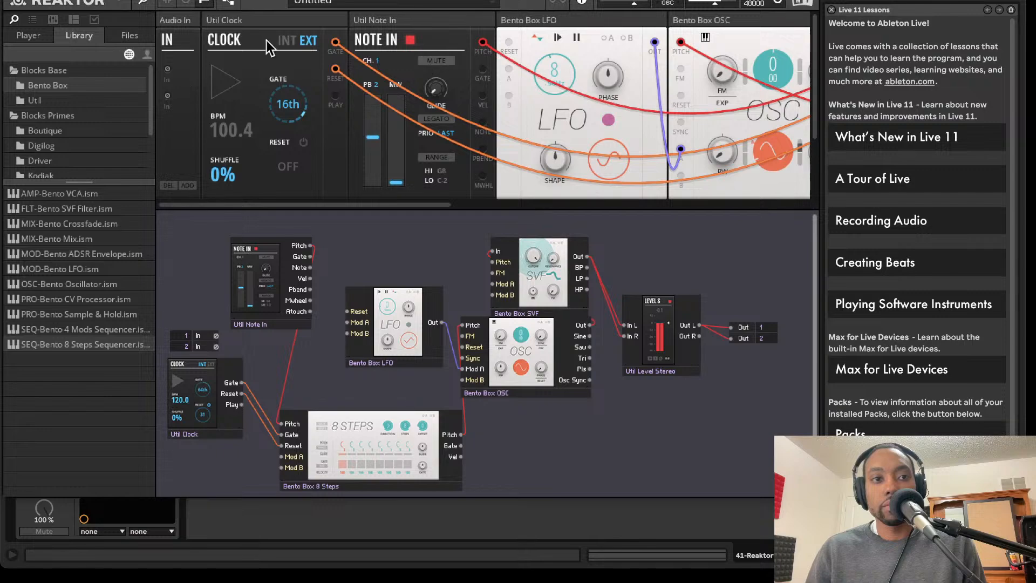
Move the Reaktor window down to uncover the arrangement, and start Live's playback from bar 295
mouse_move(318, 0)
mouse_down()
mouse_move(377, 22)
mouse_move(432, 168)
mouse_move(406, 324)
mouse_up()
click(509, 224)
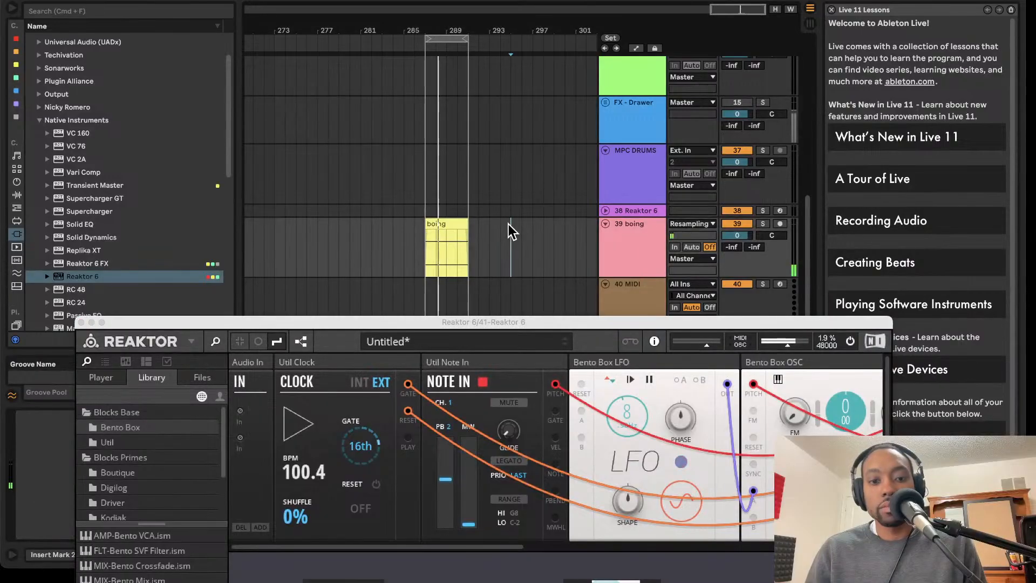
key(space)
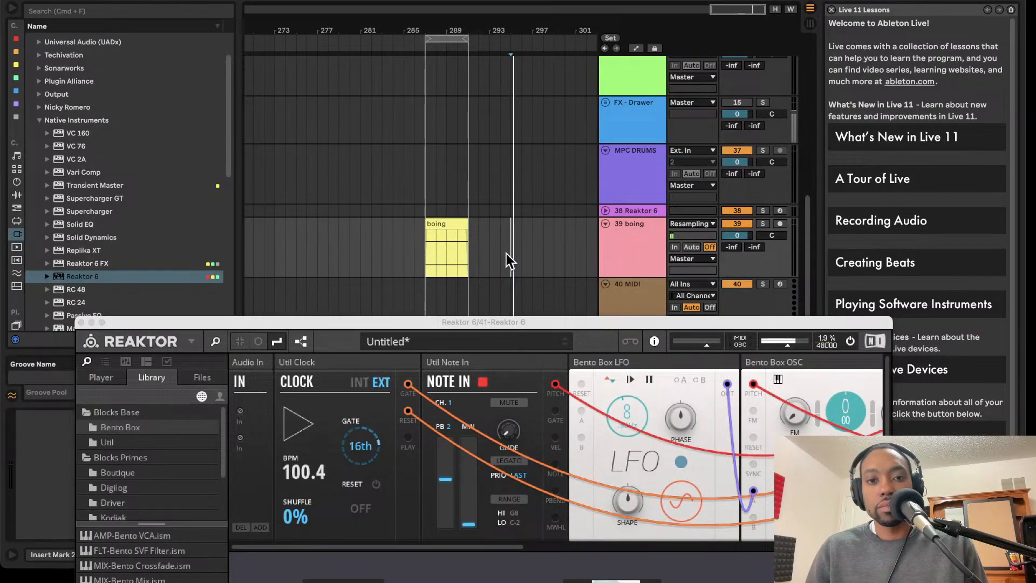
Bring the Reaktor window back up with the 8 Steps panel in view, and enable the gates of steps 5 and 8
drag(493, 321, 531, 33)
scroll(541, 119, down, 5)
scroll(542, 119, right, 5)
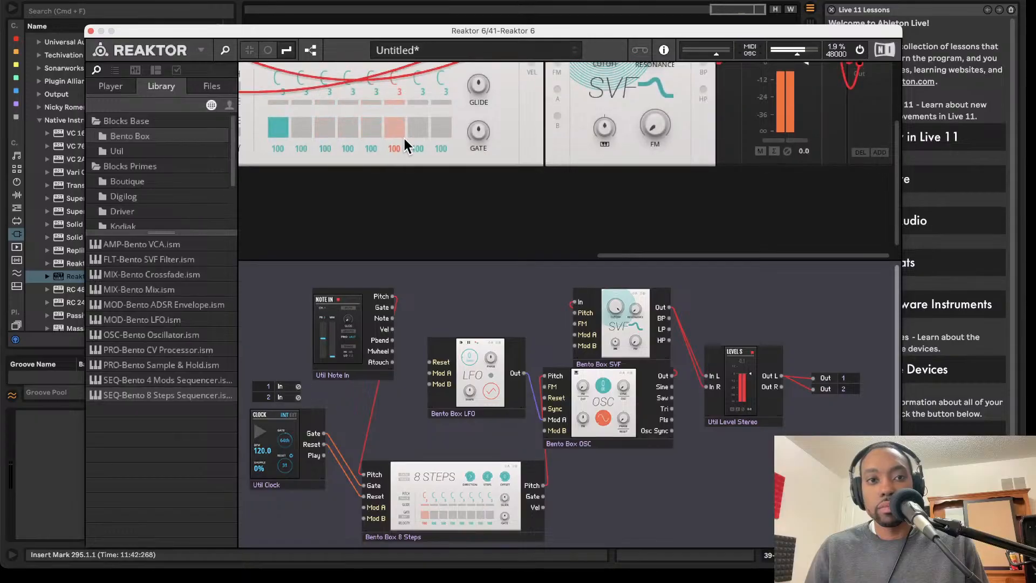
scroll(372, 119, up, 3)
scroll(372, 119, left, 1)
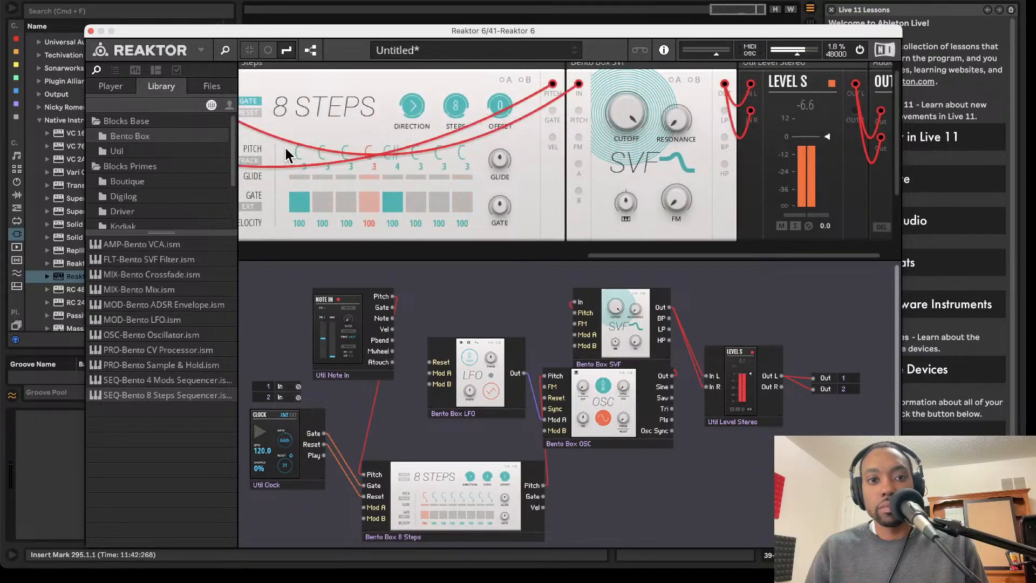
drag(403, 34, 454, 47)
scroll(441, 200, left, 3)
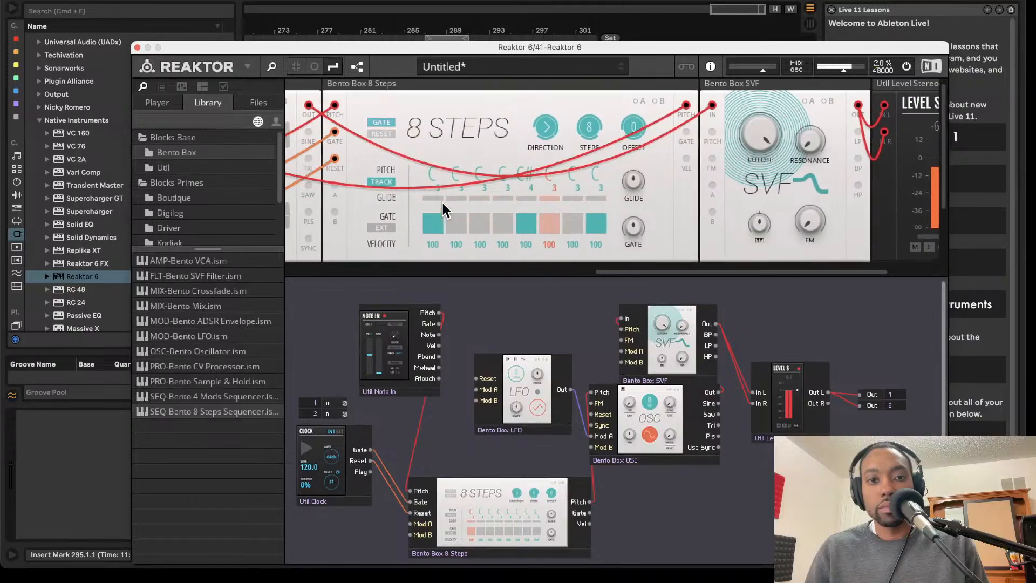
In the 8 Steps sequencer, set step 5 to A3 and step 7 to C#1, enable step 7's gate and turn off pitch tracking
drag(538, 173, 545, 196)
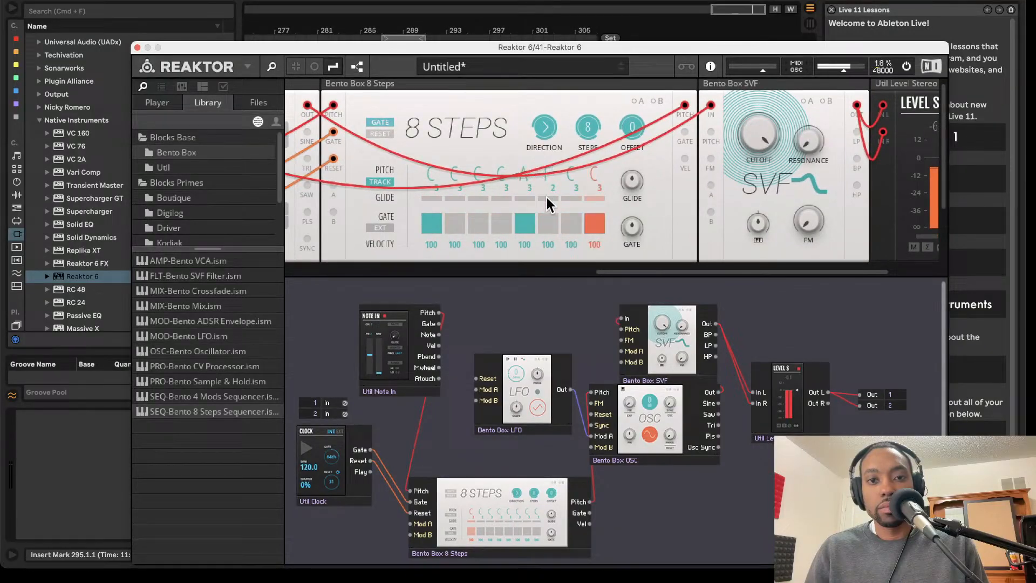
click(387, 181)
drag(598, 47, 572, 113)
drag(820, 136, 811, 138)
click(543, 290)
drag(548, 251, 548, 301)
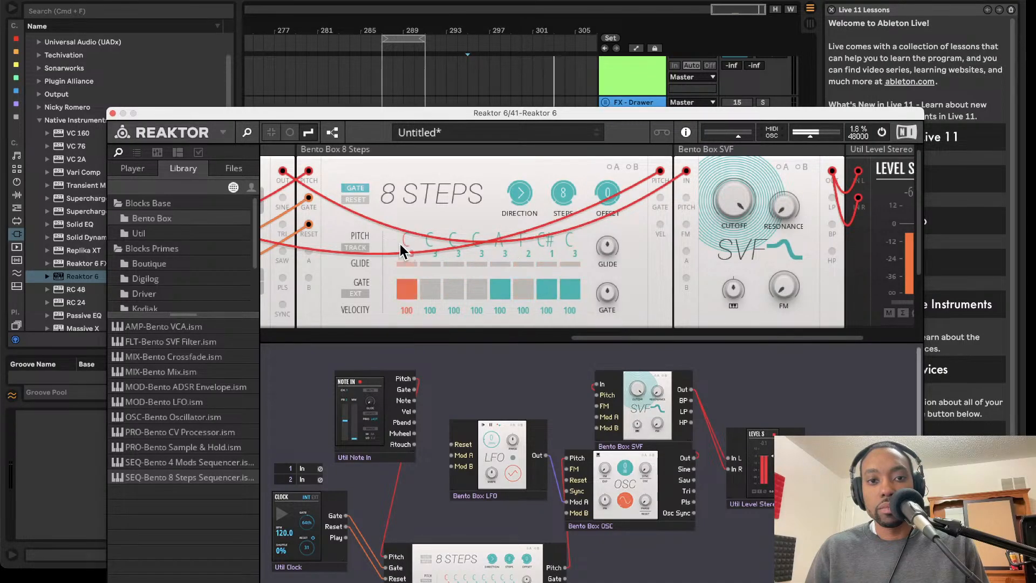
In the 8 Steps sequencer, set step 1 to C2 and step 4 to D2, and enable step 4's gate
click(365, 247)
mouse_move(403, 245)
mouse_down()
mouse_move(401, 265)
mouse_move(403, 244)
mouse_up()
click(367, 248)
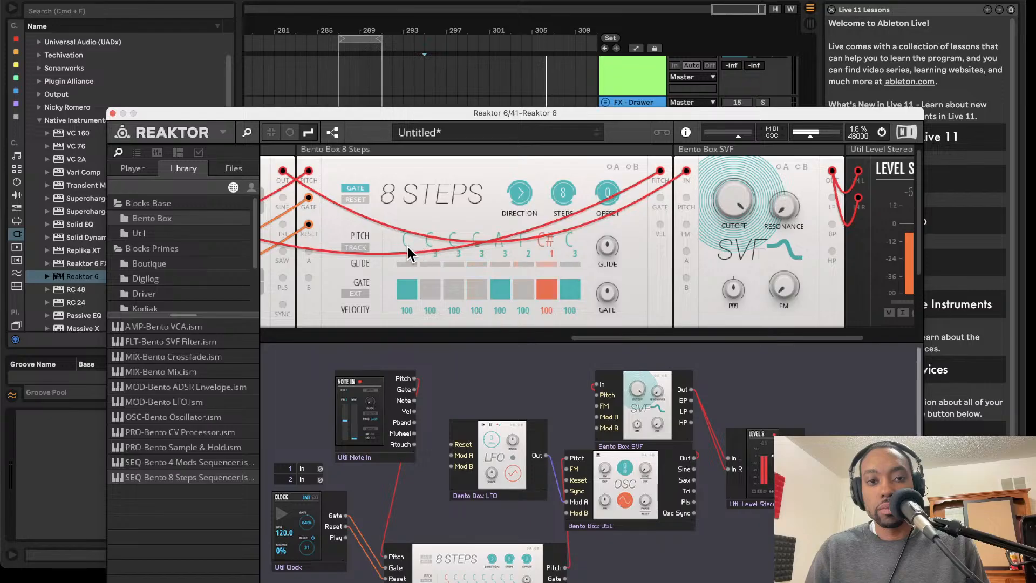
drag(407, 248, 408, 244)
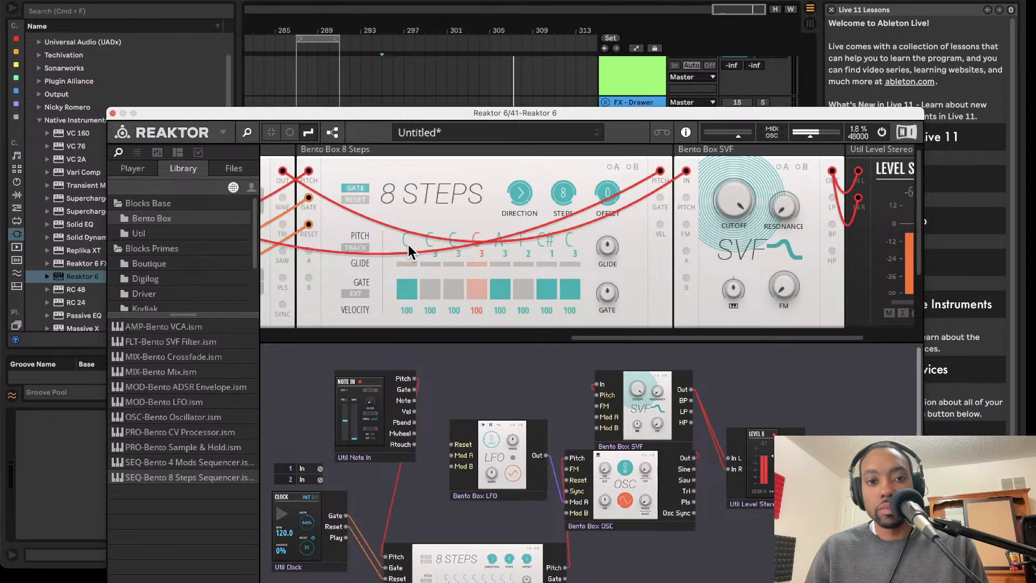
drag(474, 241, 470, 261)
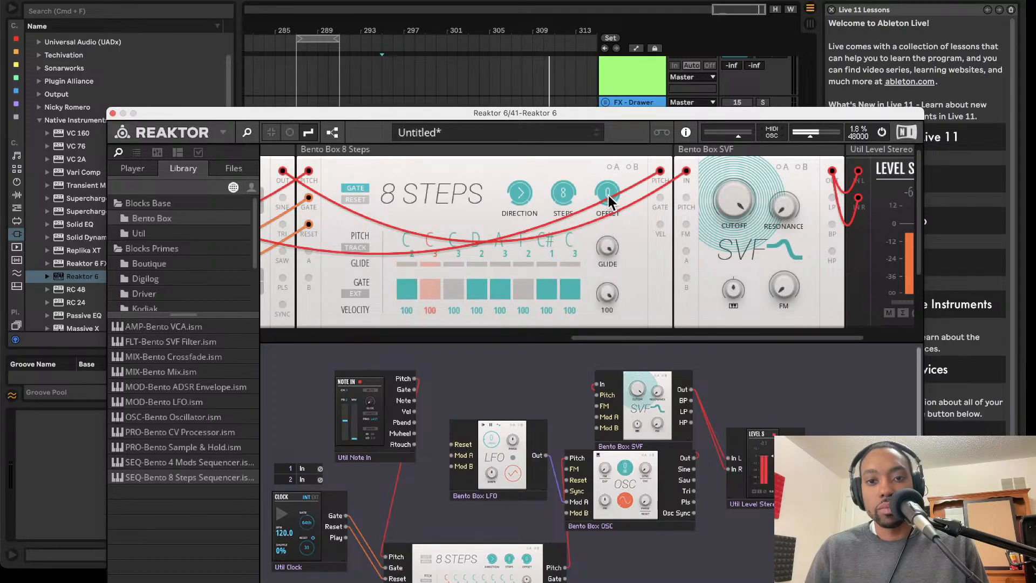
Lower the Bento Box SVF filter's cutoff, and switch Reaktor's audio engine off and back on
drag(737, 216, 737, 294)
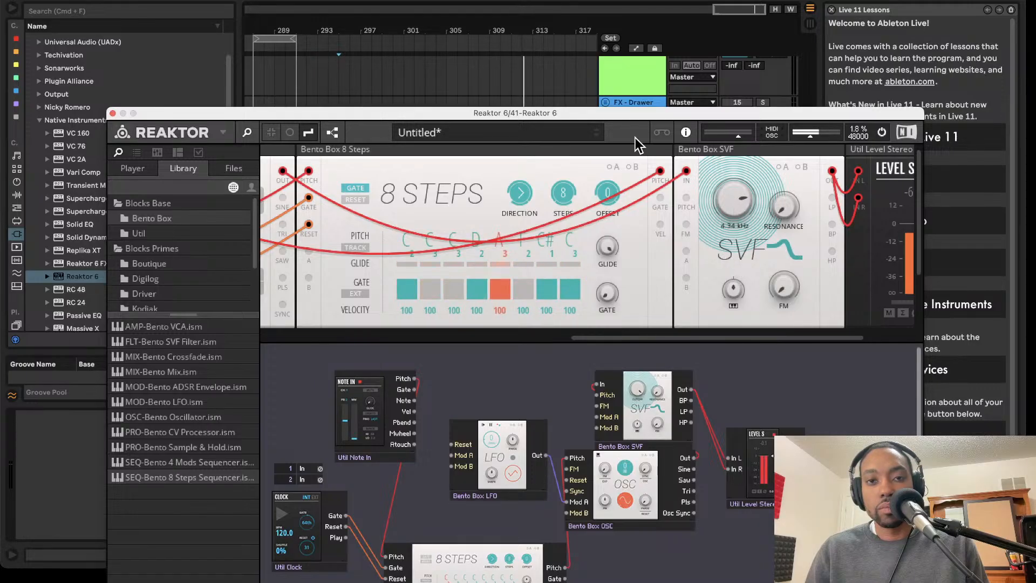
drag(628, 115, 642, 12)
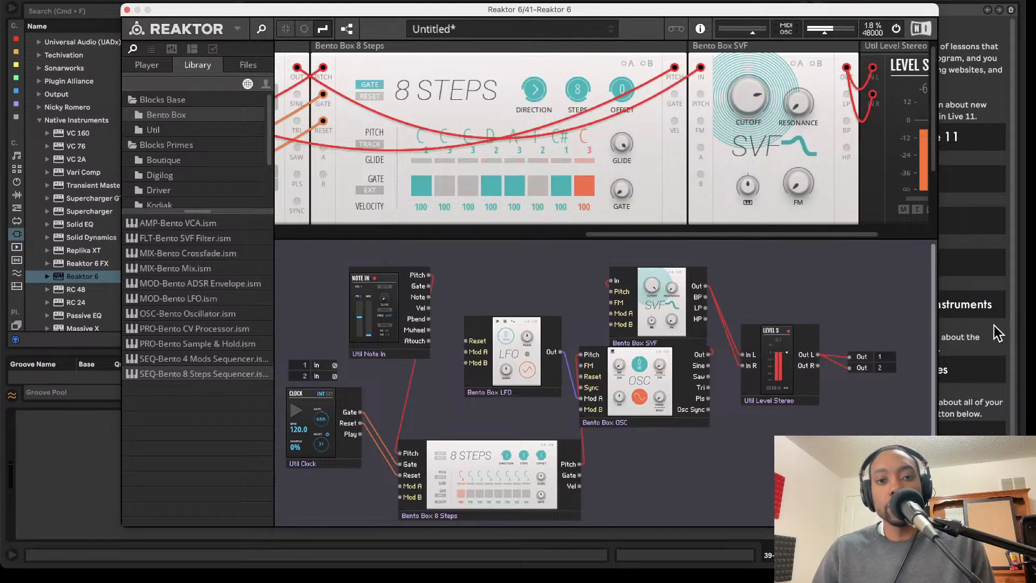
click(892, 27)
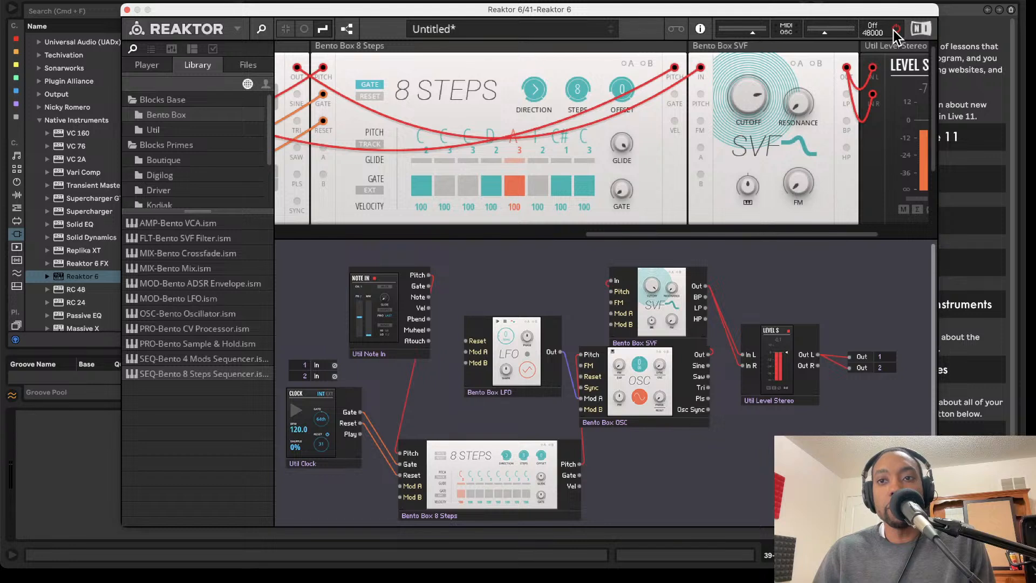
click(893, 29)
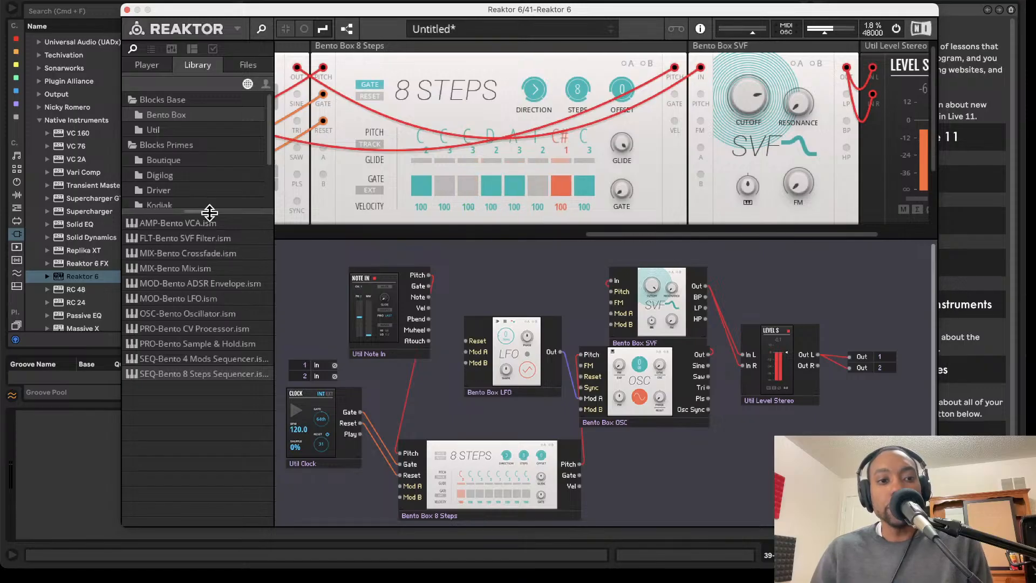
Add the Rounds Reverb from the library's Rounds folder to the structure, placing it beyond the Util Level Stereo block
click(183, 129)
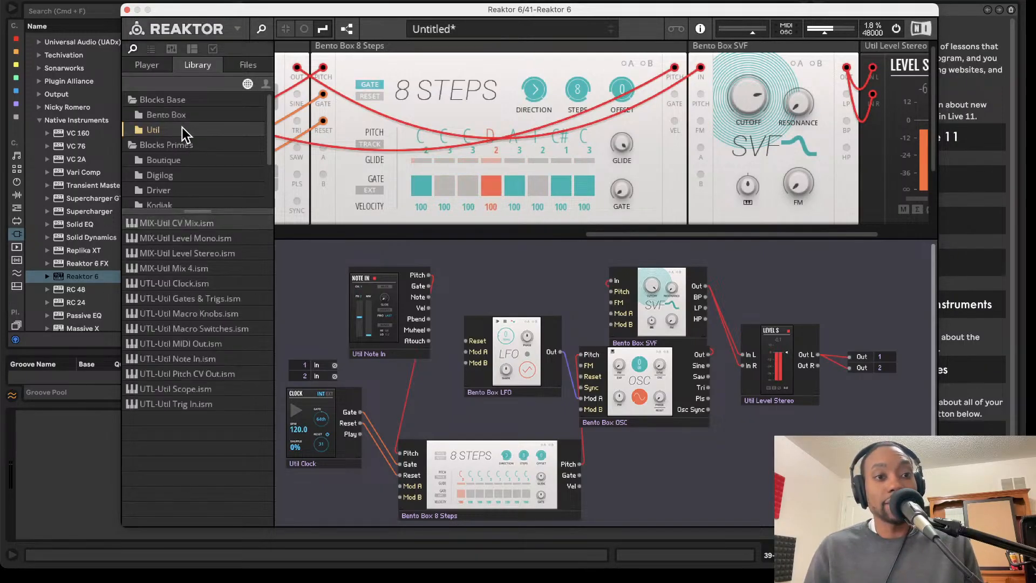
click(173, 144)
scroll(166, 167, down, 3)
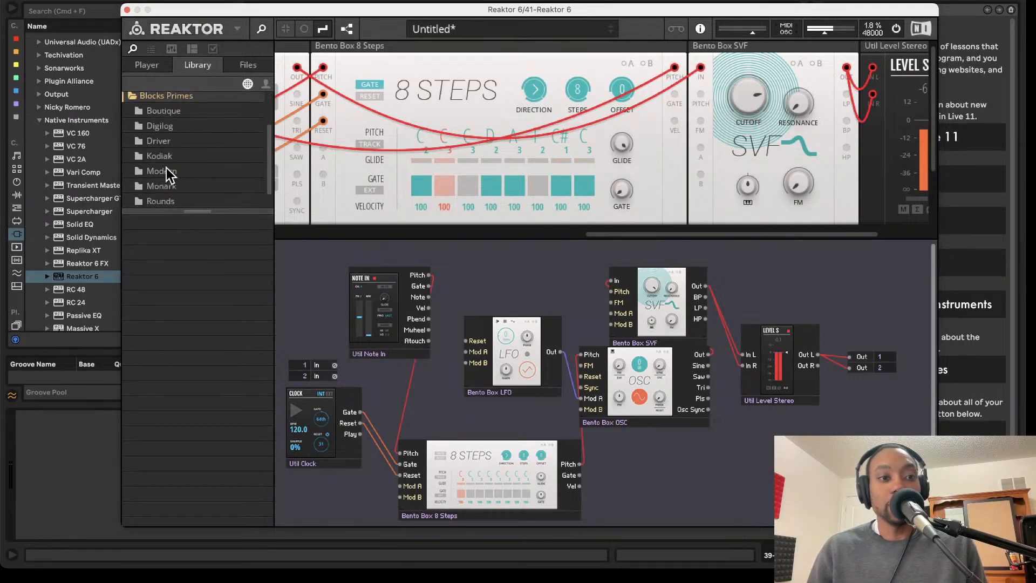
scroll(171, 159, up, 3)
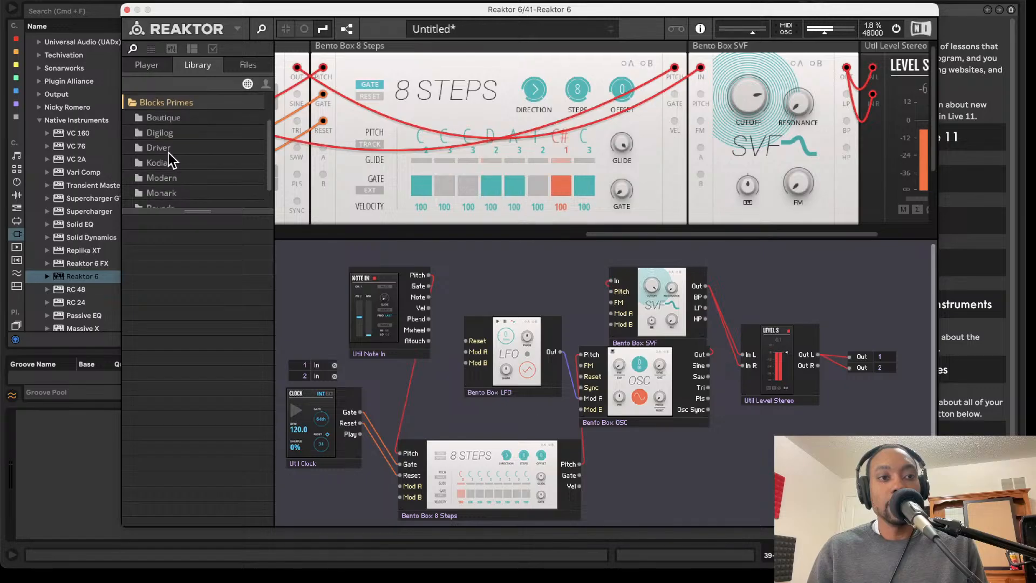
click(157, 115)
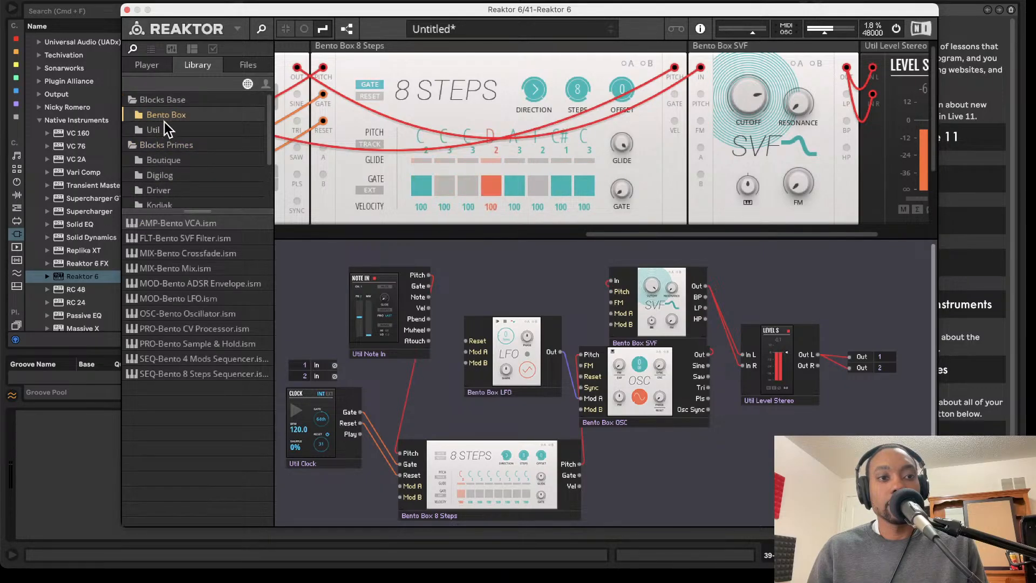
scroll(173, 162, down, 4)
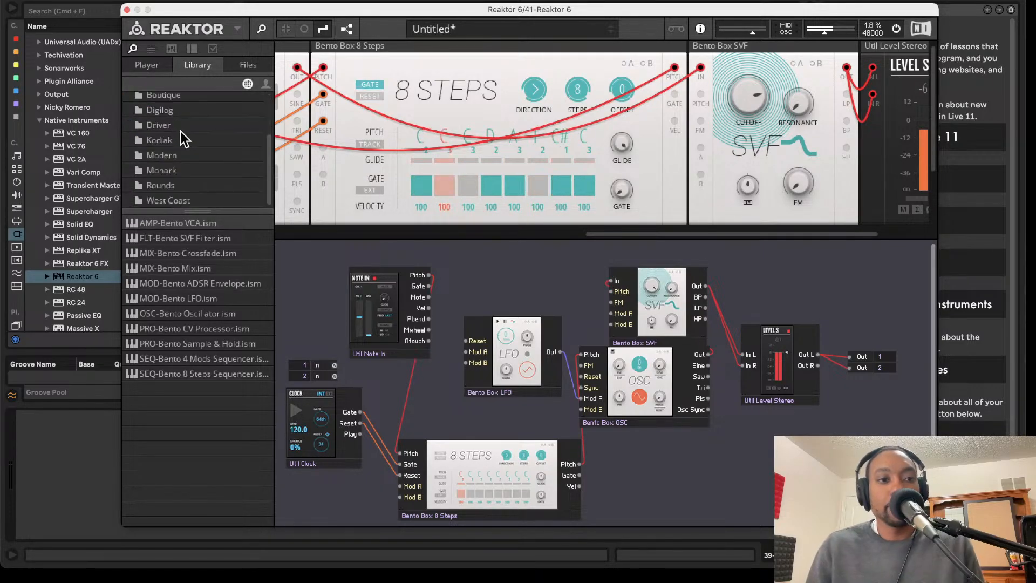
click(232, 127)
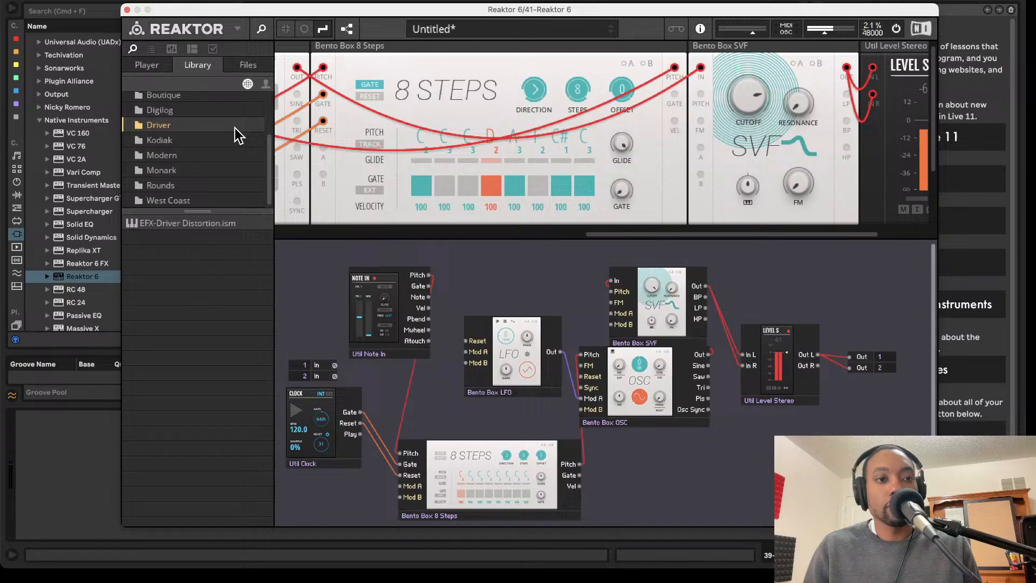
click(170, 114)
click(167, 140)
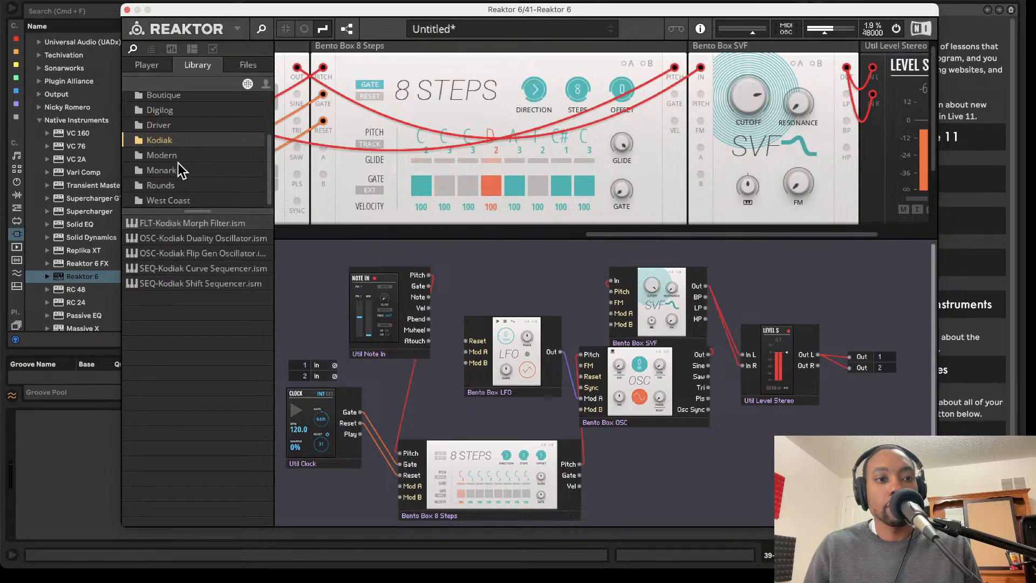
click(177, 185)
drag(212, 240, 604, 347)
drag(616, 356, 832, 301)
Wire Util Level Stereo's Out L and Out R into the Rounds Reverb's inputs, and the reverb's outputs to main outputs 1 and 2
scroll(775, 297, right, 1)
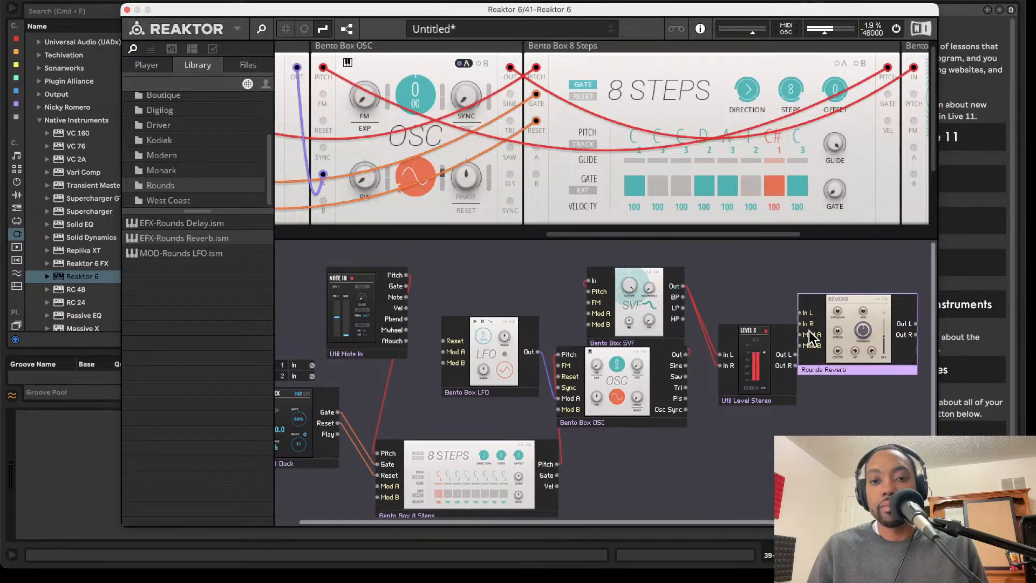
drag(812, 337, 796, 355)
drag(863, 326, 795, 365)
scroll(807, 332, right, 2)
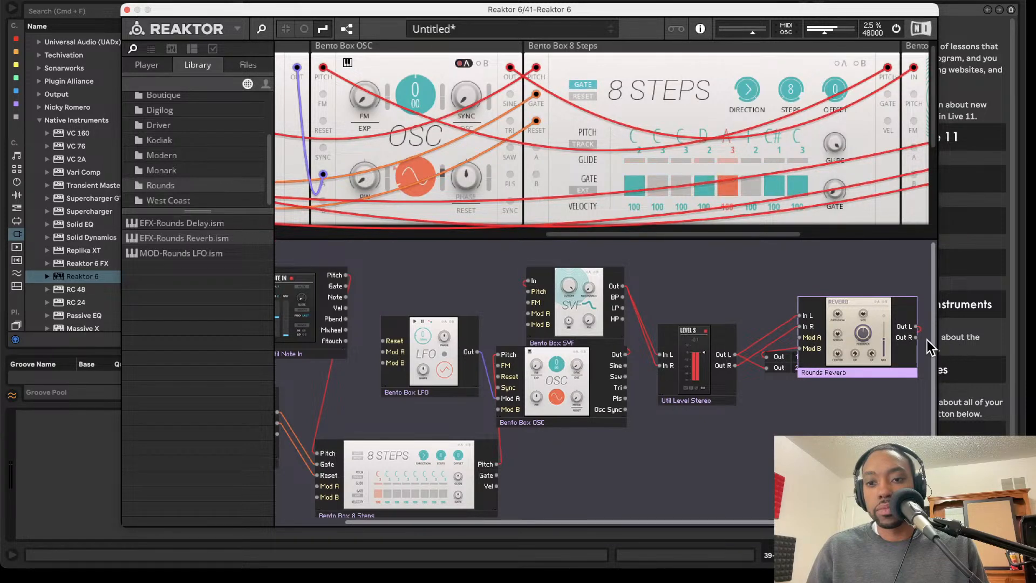
drag(917, 337, 757, 369)
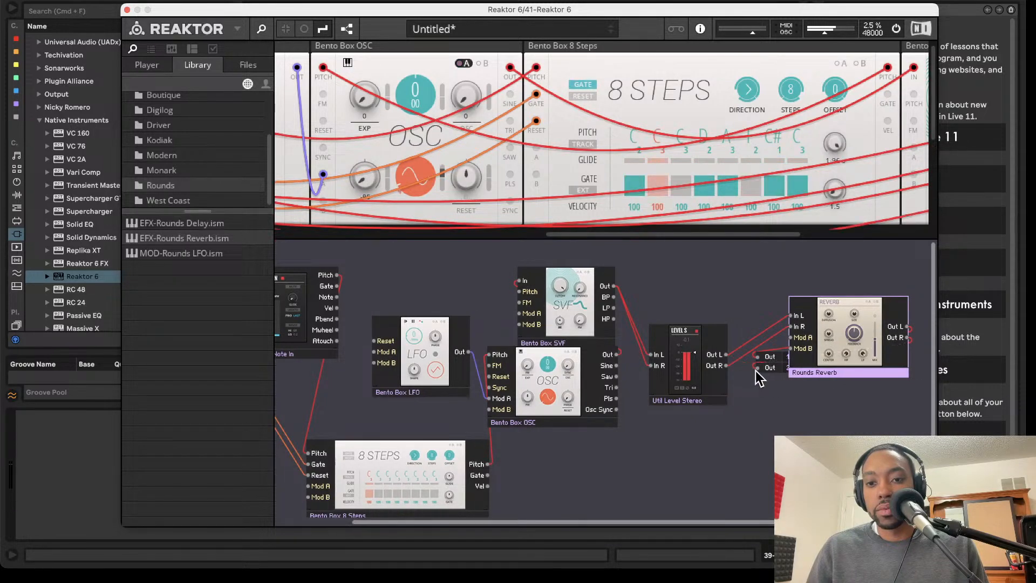
Look over the rewired rack panels, close the Reaktor window and stop Live's playback
scroll(707, 97, down, 2)
scroll(707, 97, right, 3)
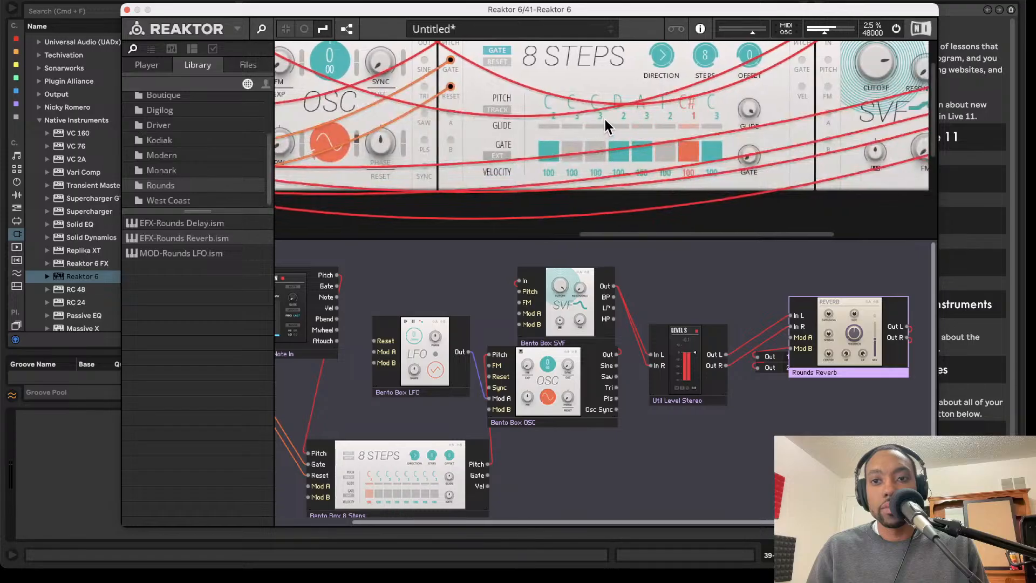
scroll(483, 106, up, 2)
scroll(483, 106, left, 5)
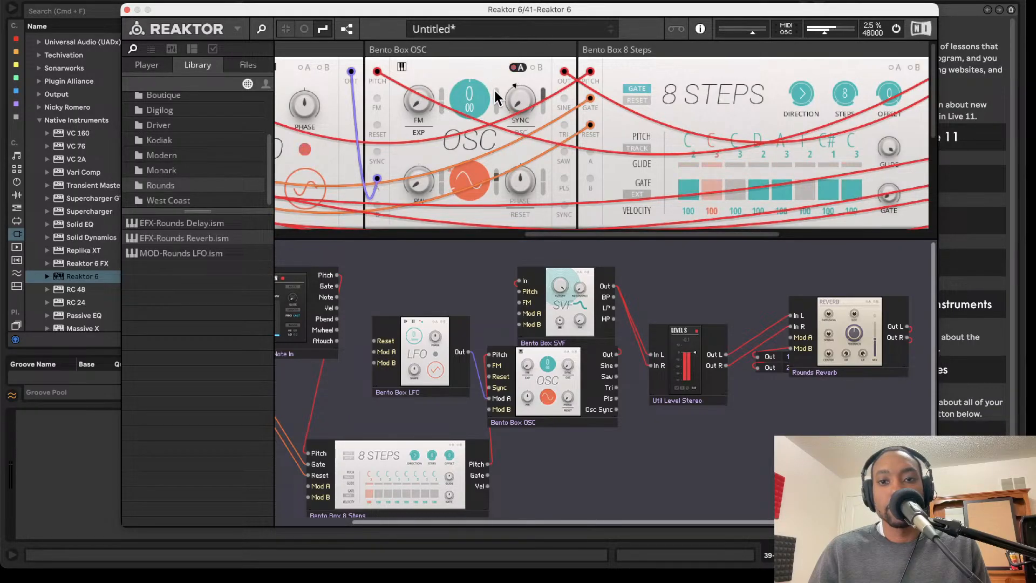
mouse_move(484, 13)
mouse_down()
mouse_move(485, 0)
mouse_move(473, 30)
mouse_up()
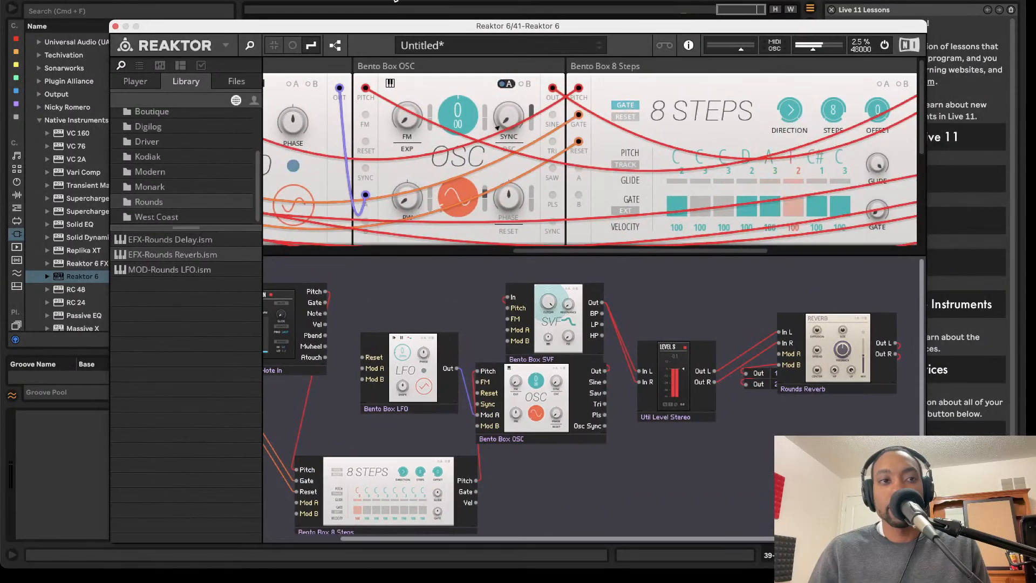
click(115, 26)
key(space)
key(space)
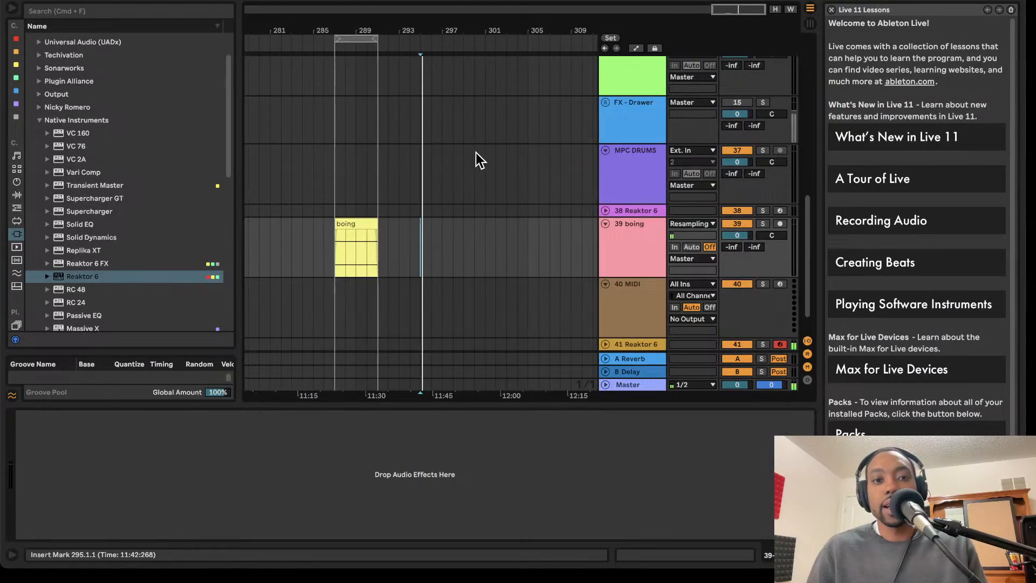
Unfold the 41 Reaktor 6 track in the arrangement and place the insert marker on it at bar 295
scroll(462, 194, up, 3)
scroll(462, 194, left, 1)
click(442, 282)
click(615, 313)
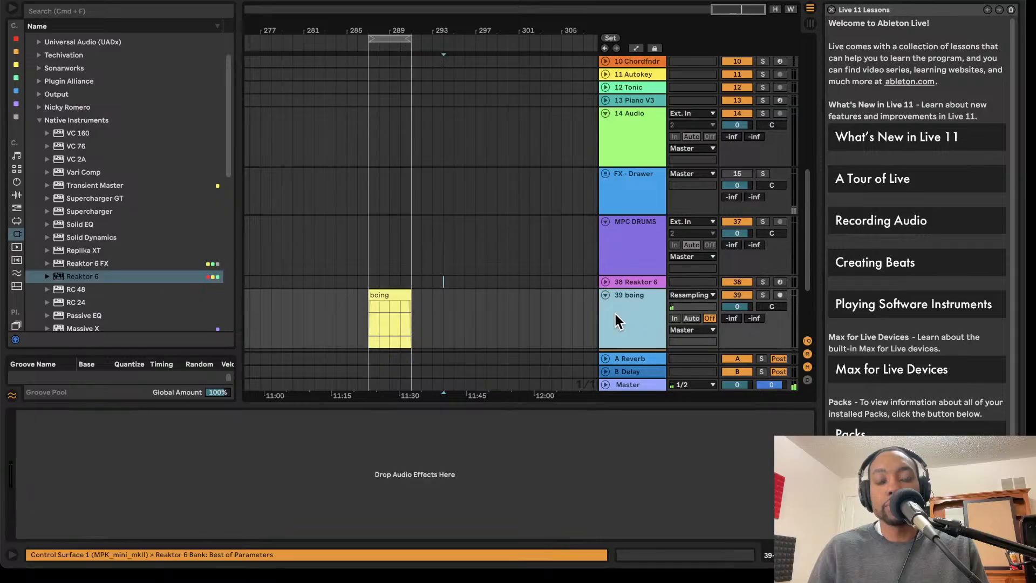
scroll(614, 307, down, 4)
click(612, 296)
click(606, 314)
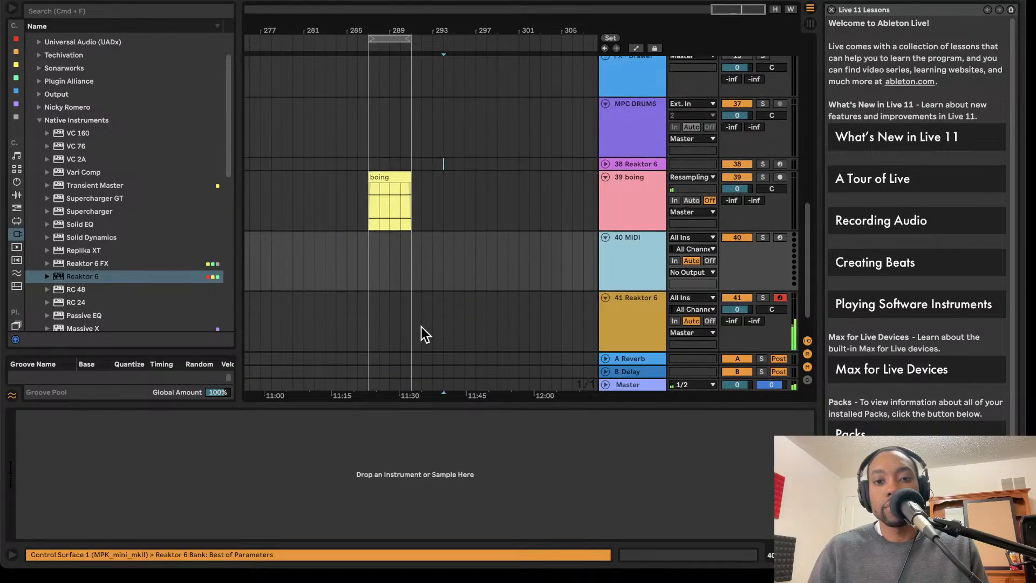
click(421, 326)
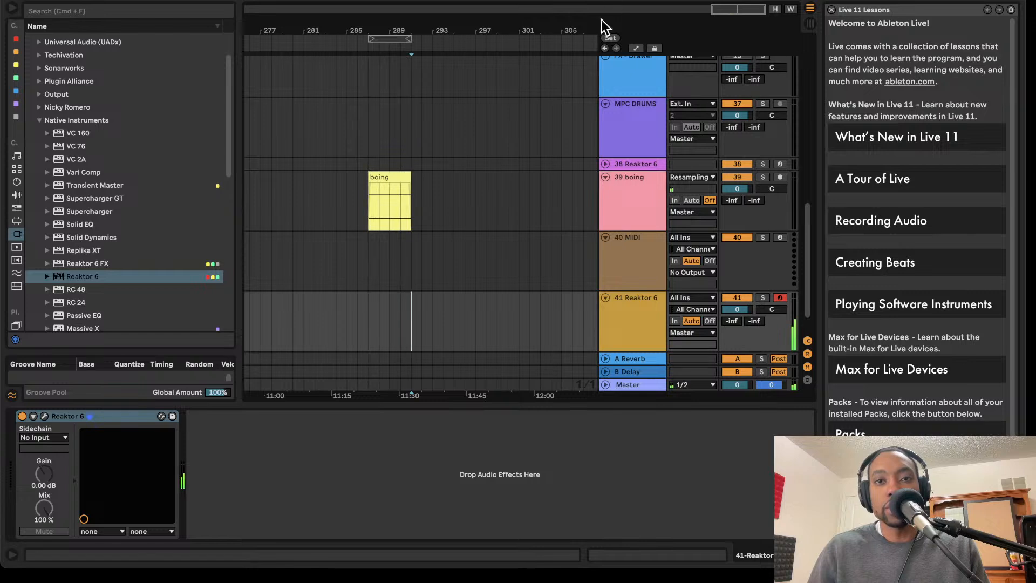
click(455, 305)
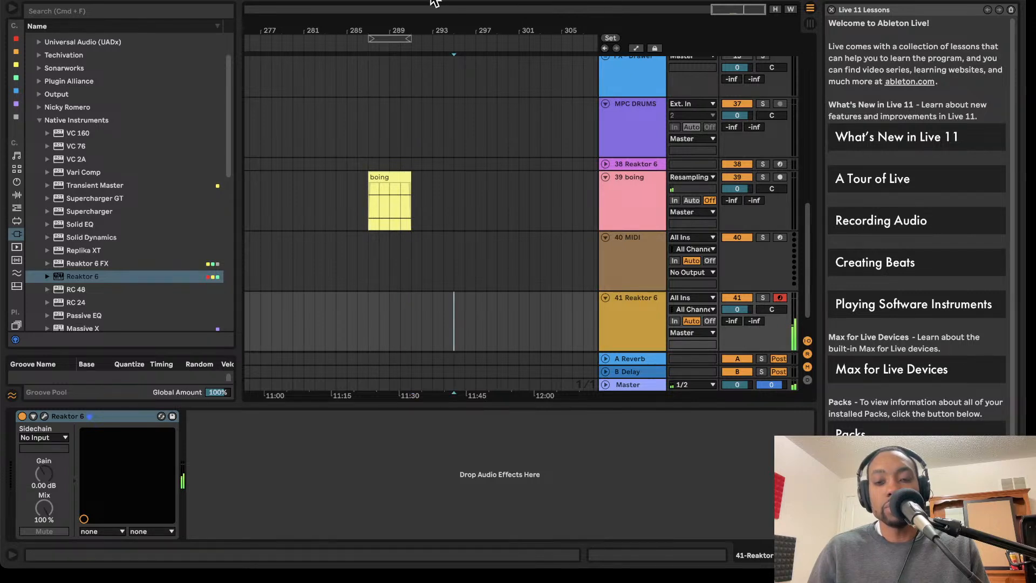
Insert a new audio track below the 41 Reaktor 6 track
scroll(480, 115, down, 2)
right_click(627, 332)
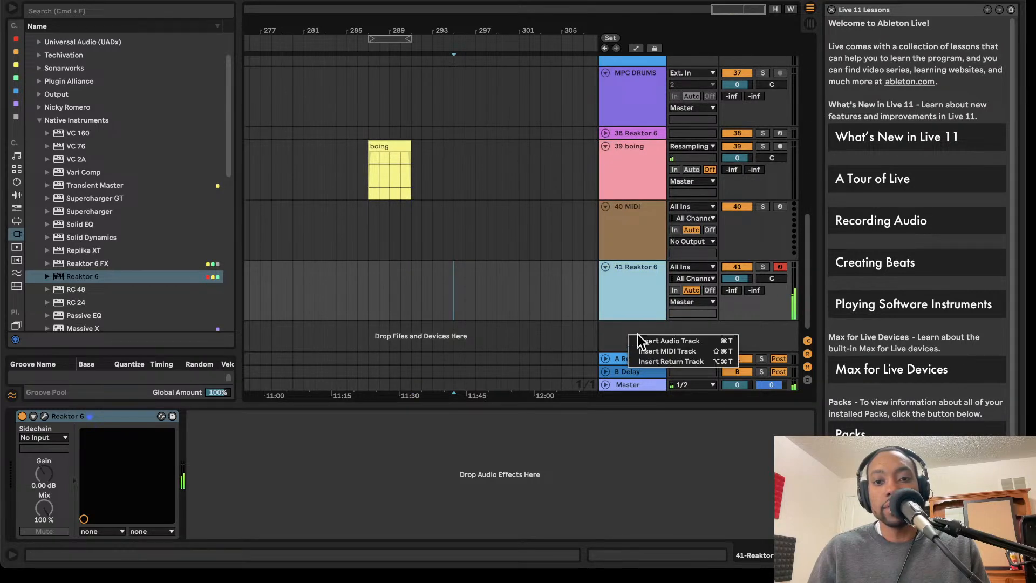
click(644, 338)
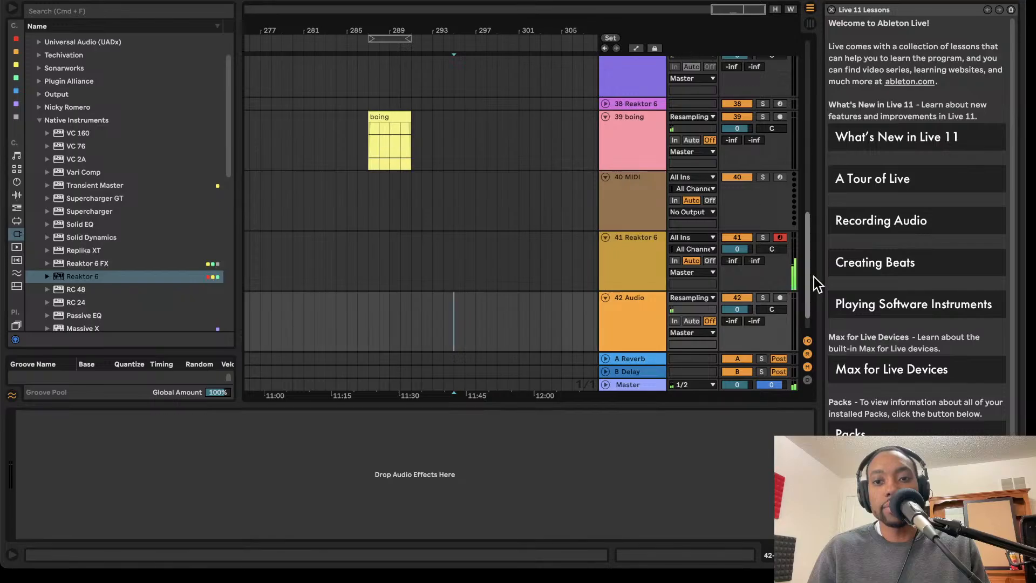
Disarm the 41 Reaktor 6 track, and choose Resampling as the input of the 42 Audio track
click(781, 238)
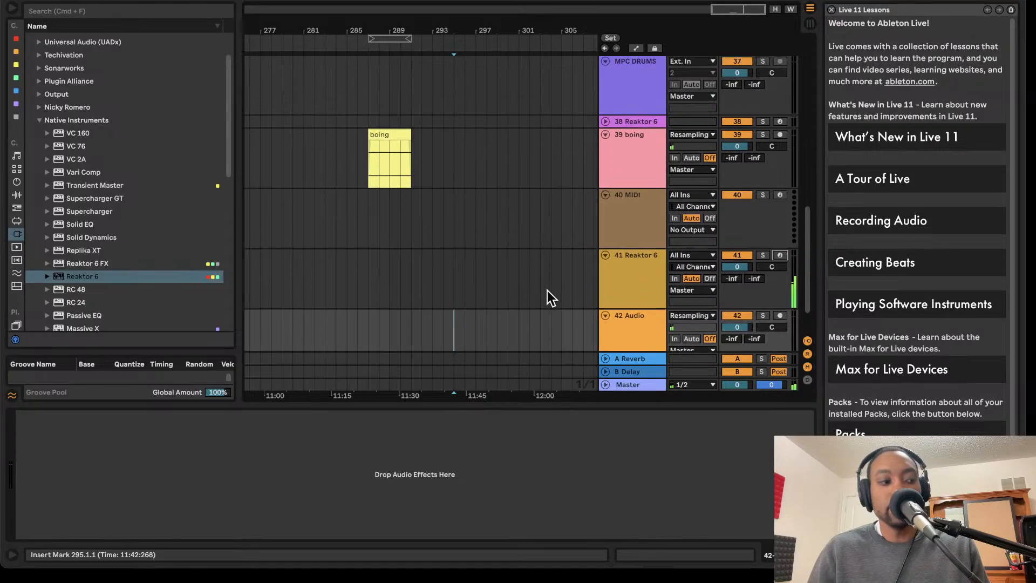
scroll(504, 321, down, 2)
click(634, 282)
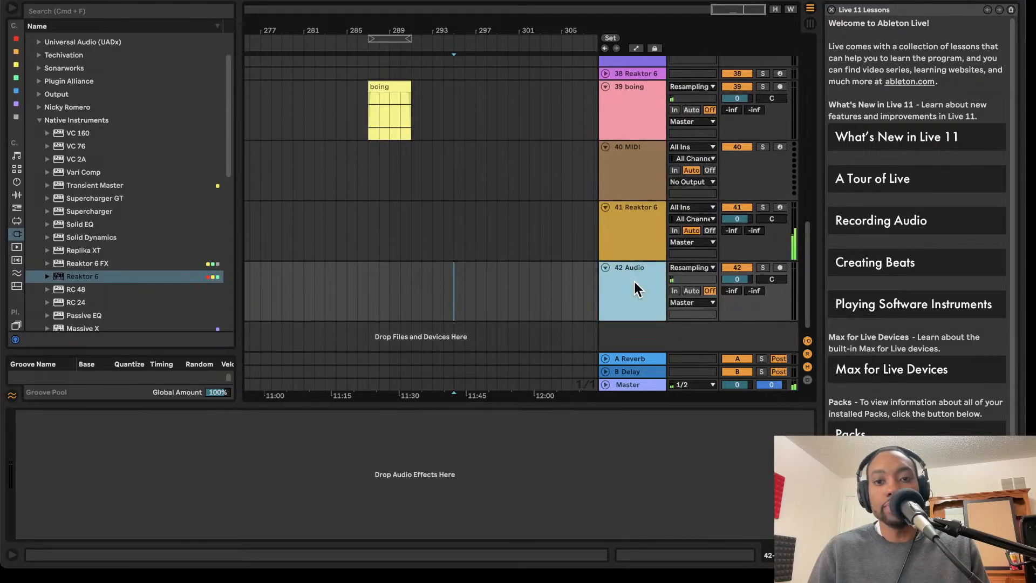
click(704, 268)
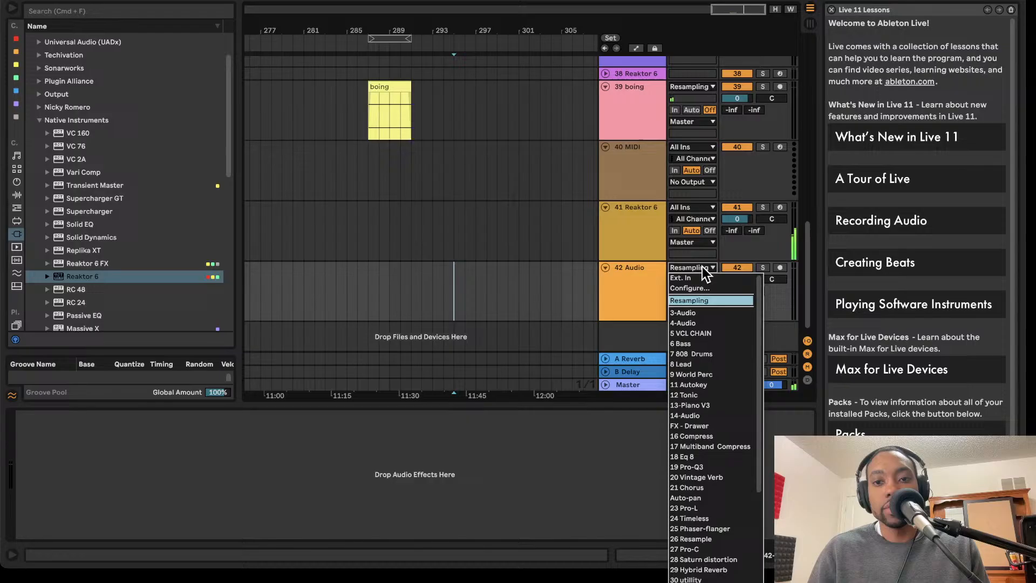
click(702, 301)
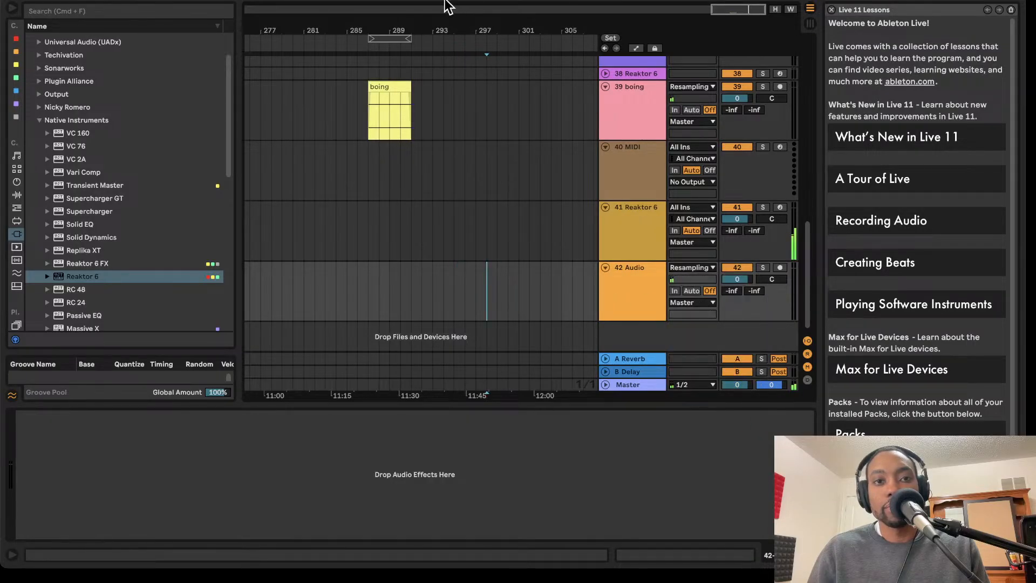
Check the Session View mixer, start playback back in the arrangement, and arm the 41 Reaktor 6 track again
key(Tab)
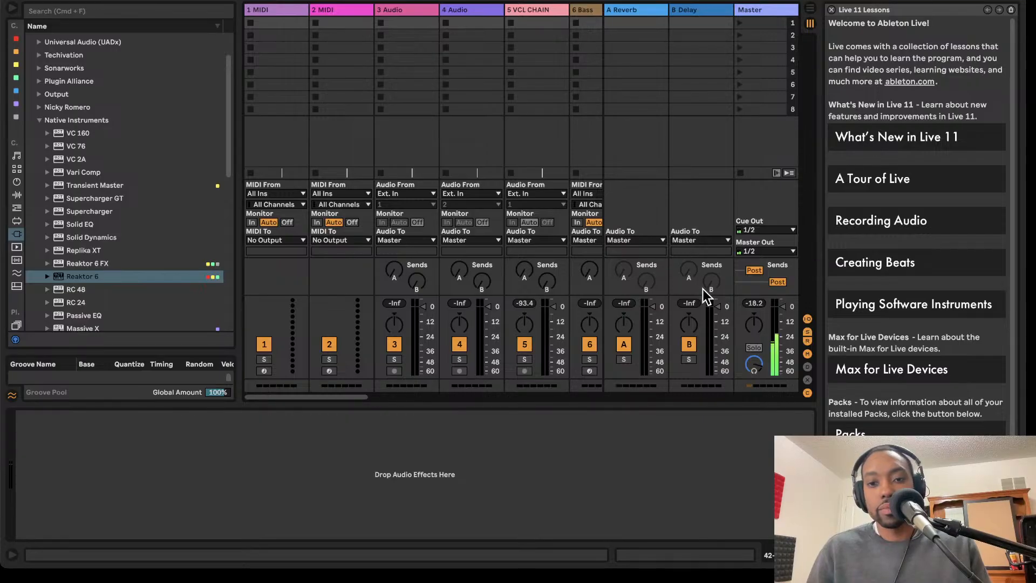
key(Tab)
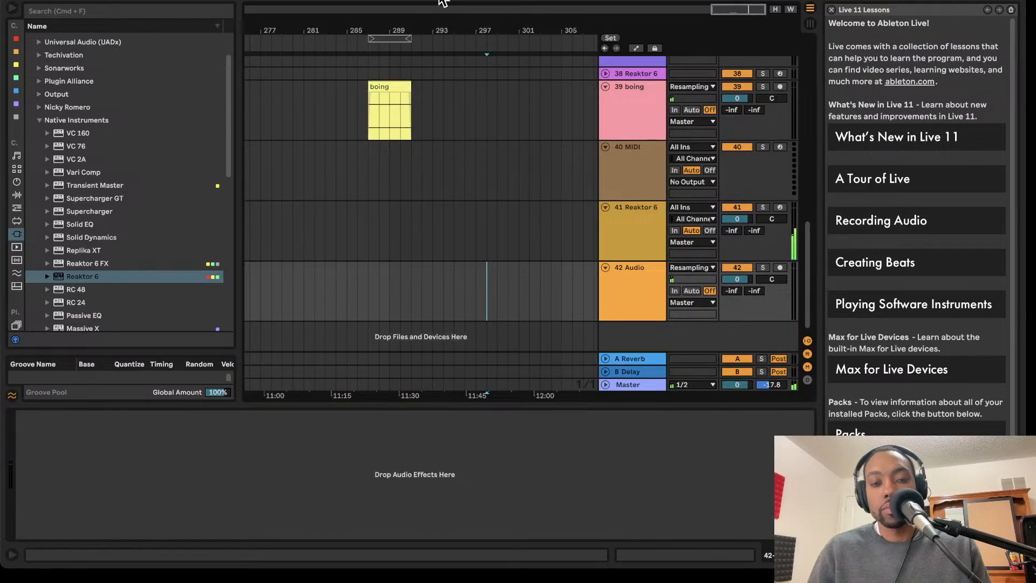
key(space)
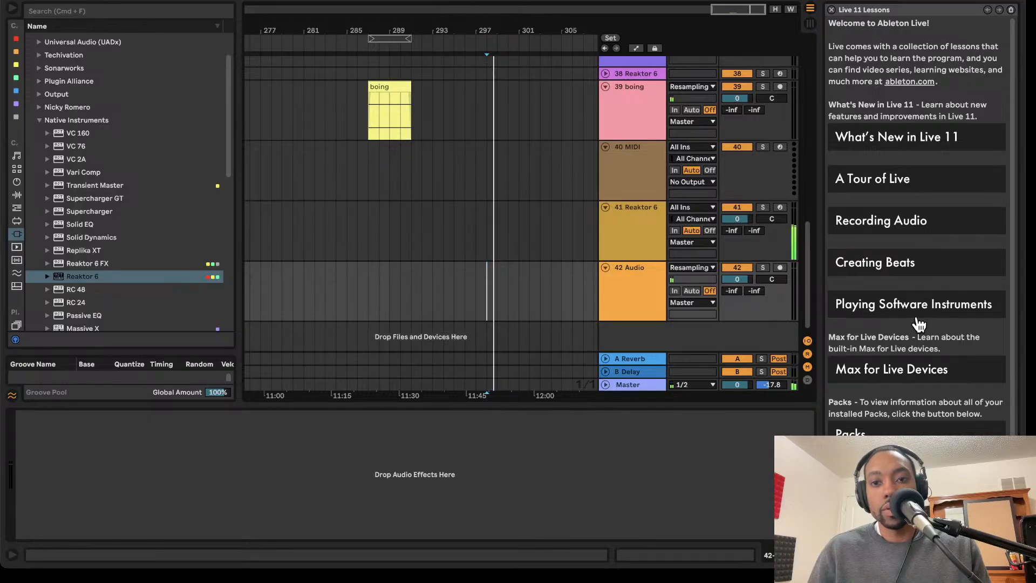
click(781, 208)
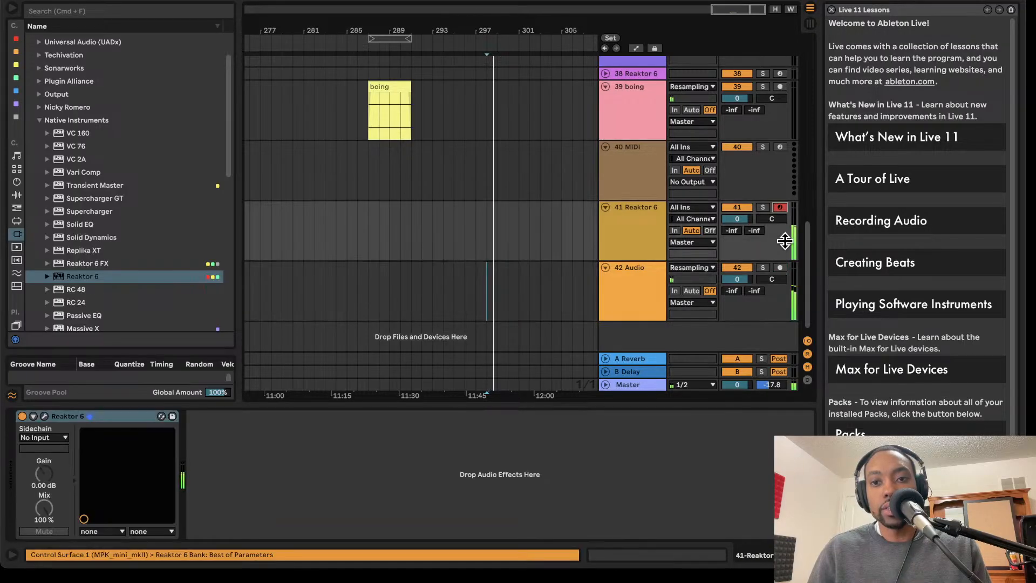
Arm the 42 Audio track, record a four-bar take of the Reaktor 6 output from bar 298, and mute the 41 Reaktor 6 track
click(780, 268)
key(space)
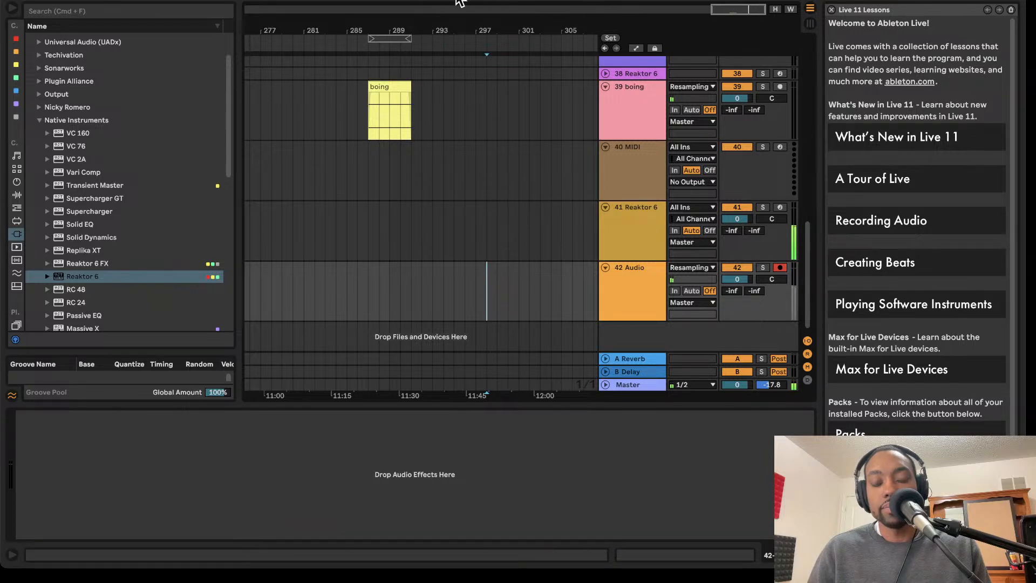
key(F9)
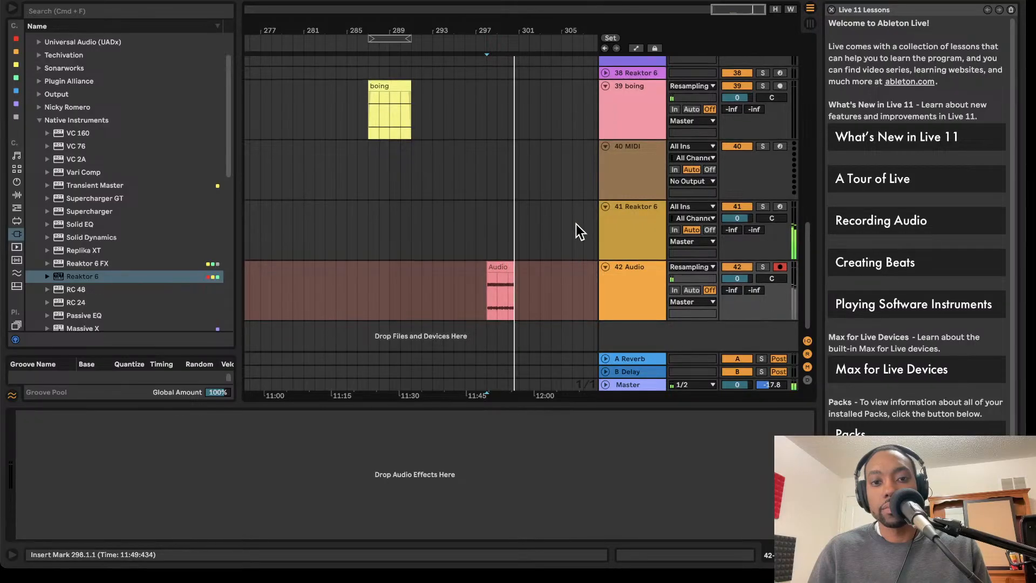
scroll(575, 225, left, 1)
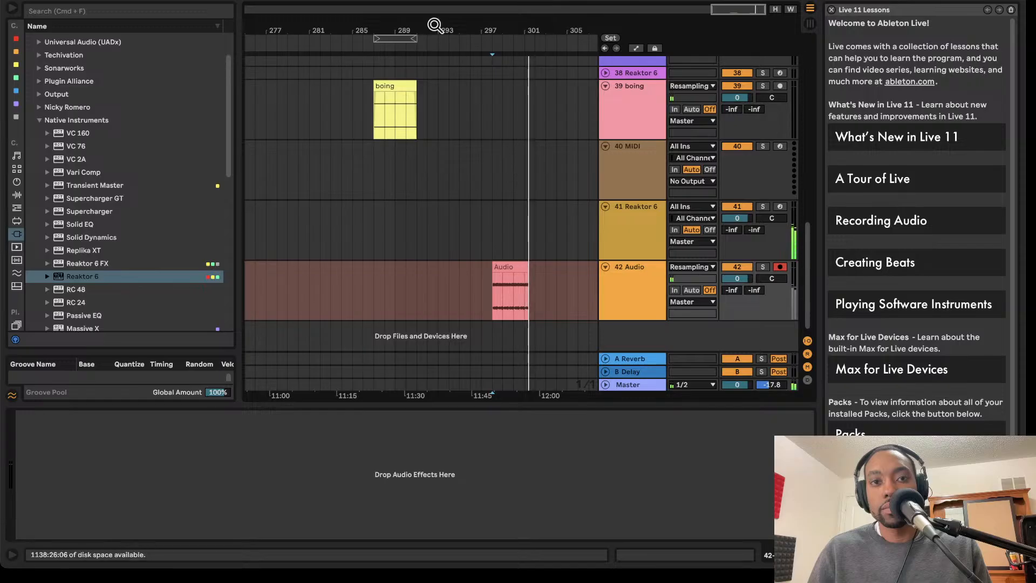
click(420, 0)
click(420, 0)
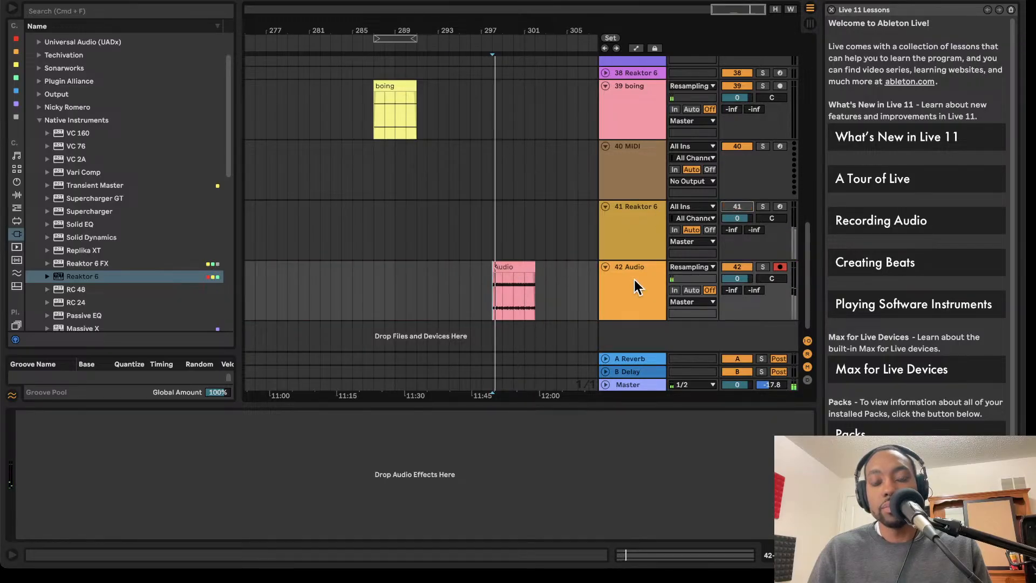
Set the arrangement loop around the recorded clip on the 42 Audio track and play it back
click(525, 266)
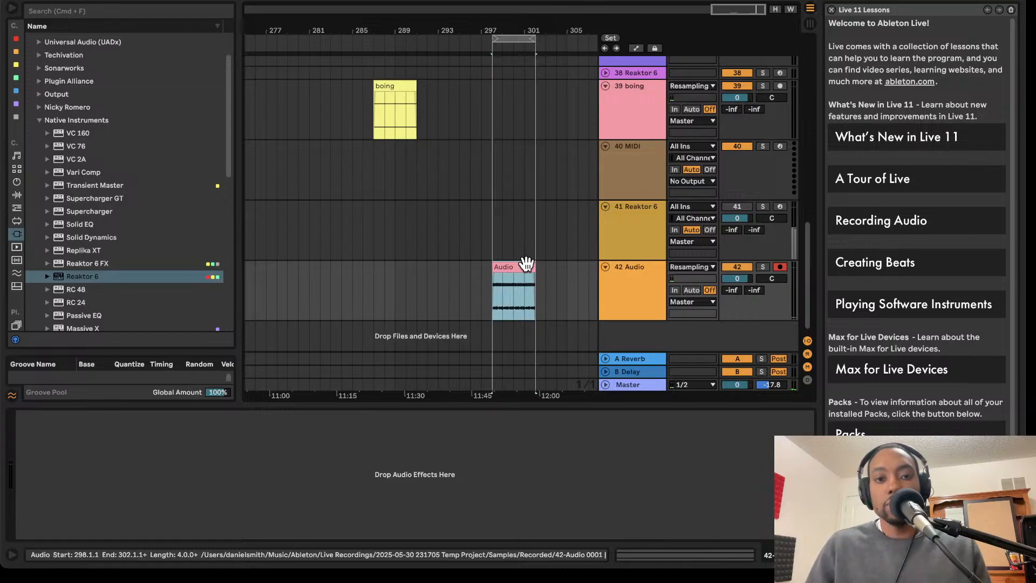
key(space)
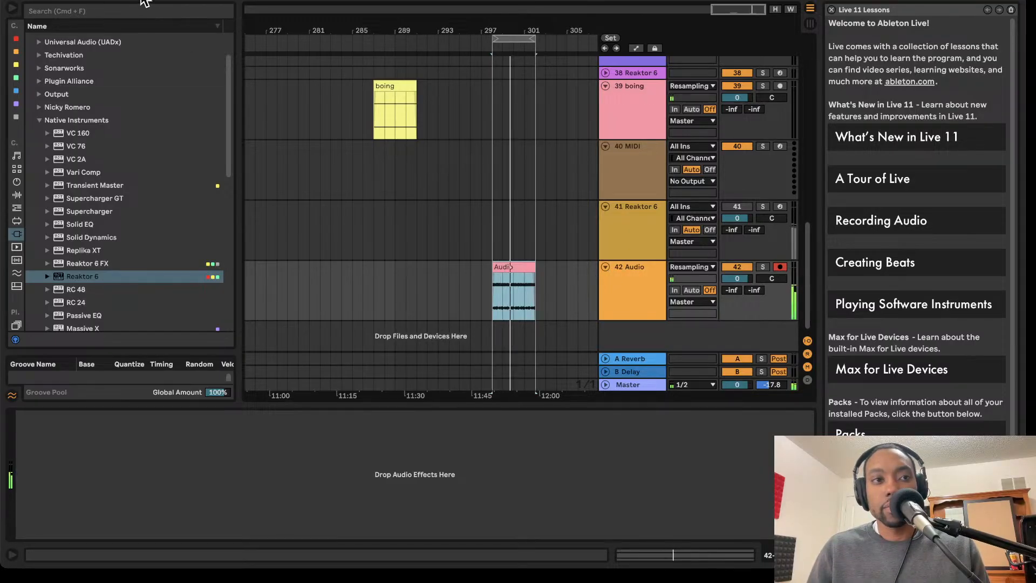
click(110, 2)
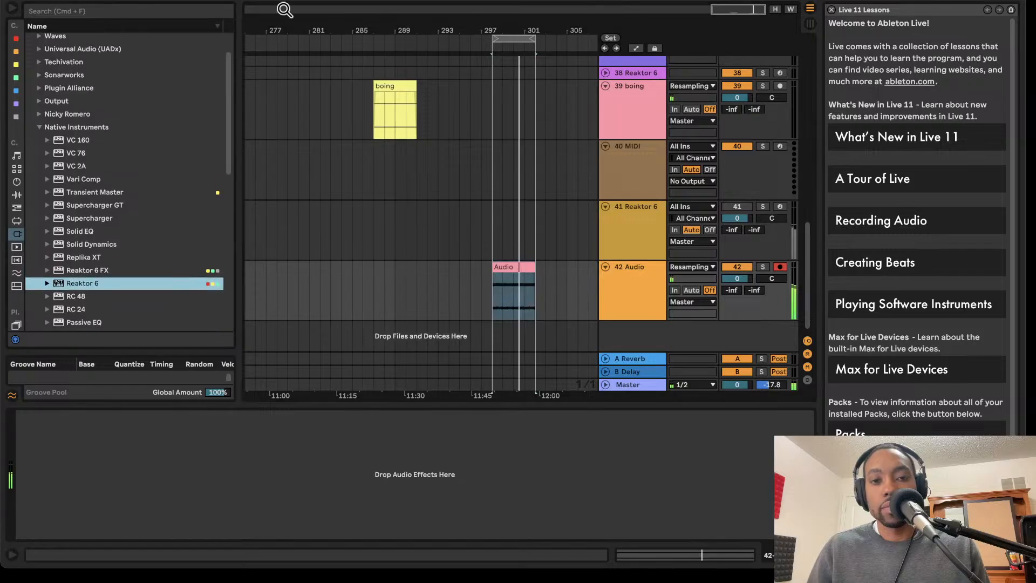
scroll(460, 200, left, 1)
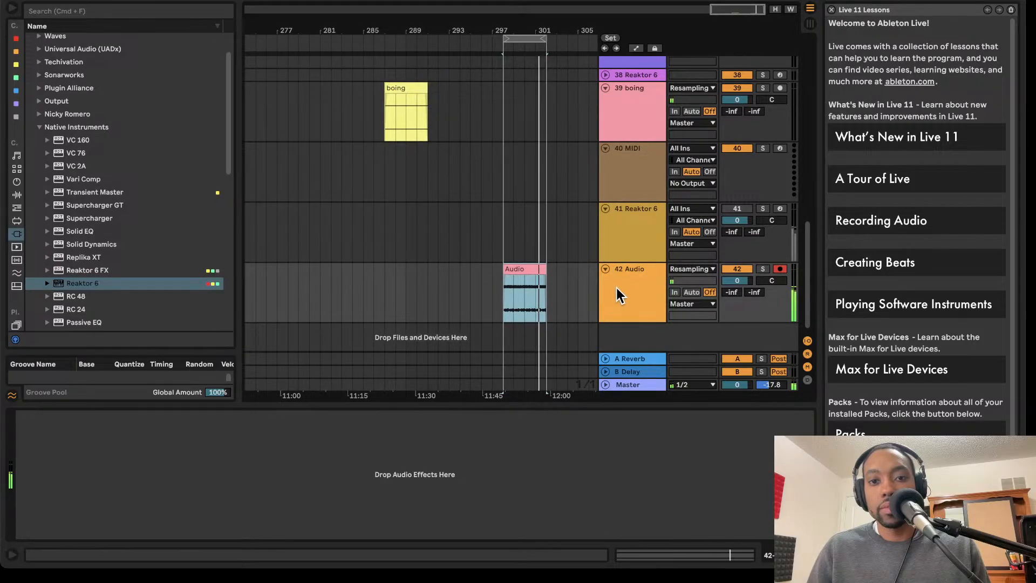
key(space)
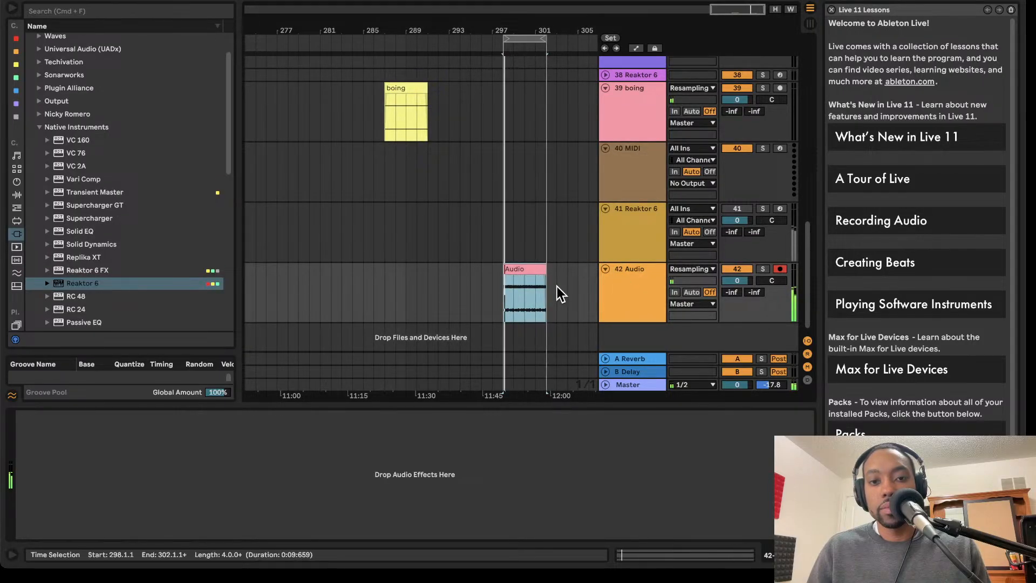
Trim the end of the recorded clip on the 42 Audio track to 302.1.1 and move the loop end to match
scroll(549, 281, up, 6)
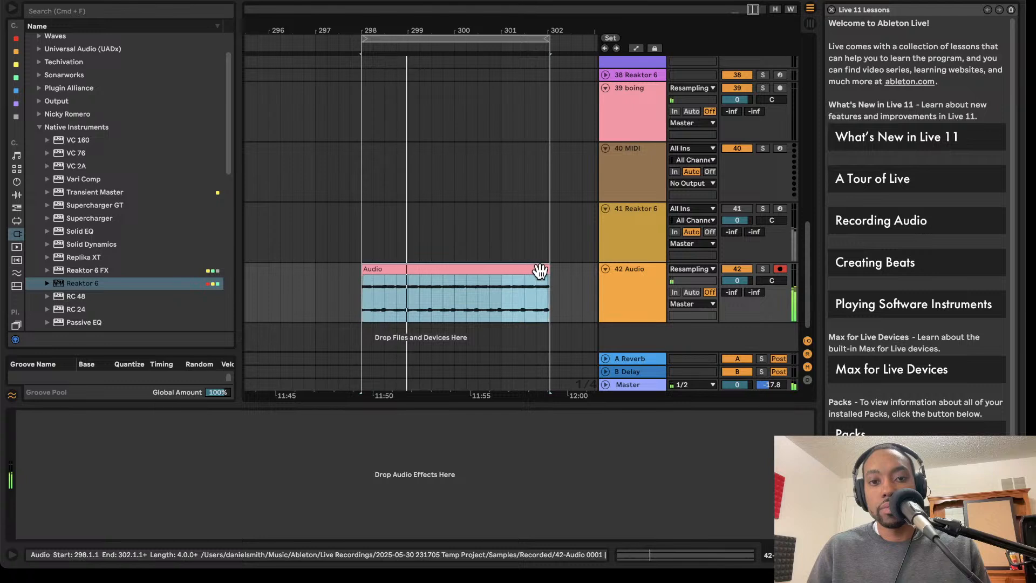
click(544, 275)
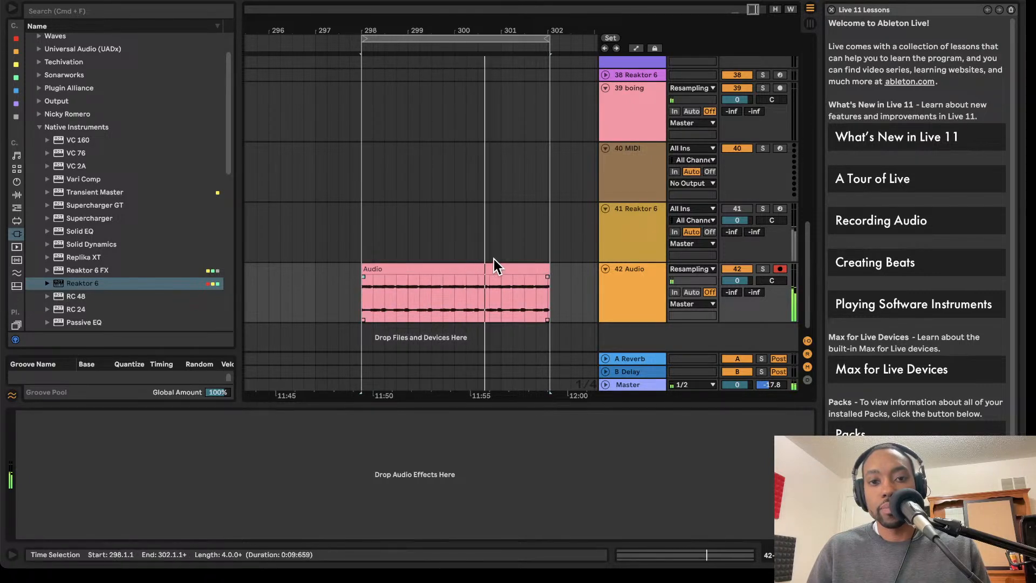
scroll(549, 276, up, 3)
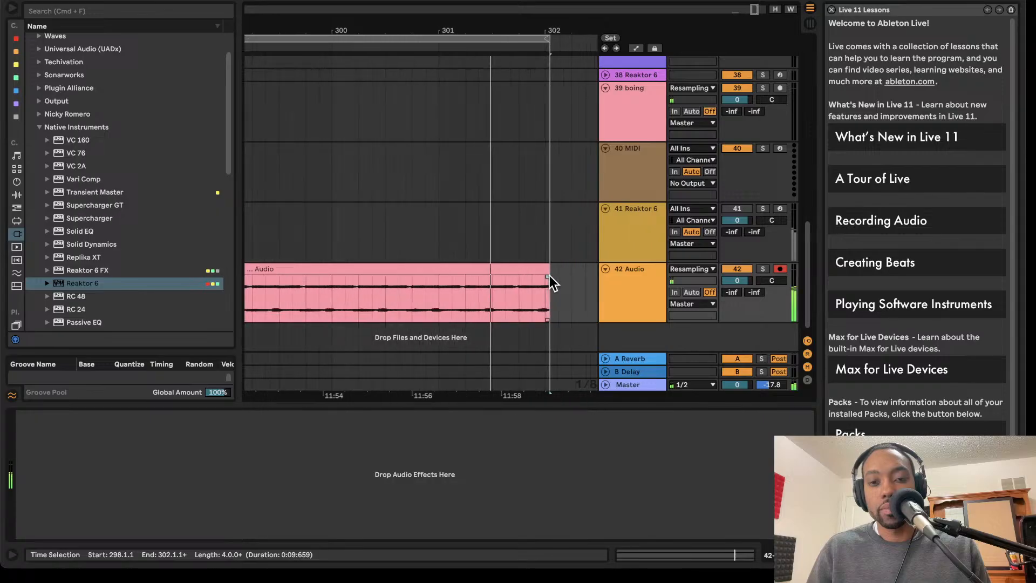
scroll(549, 275, up, 2)
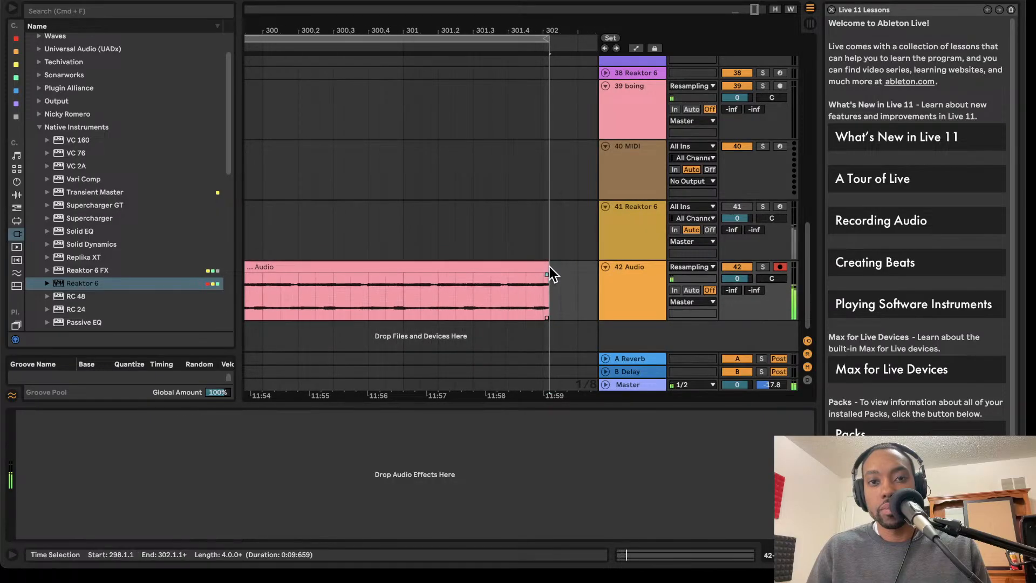
drag(547, 265, 543, 268)
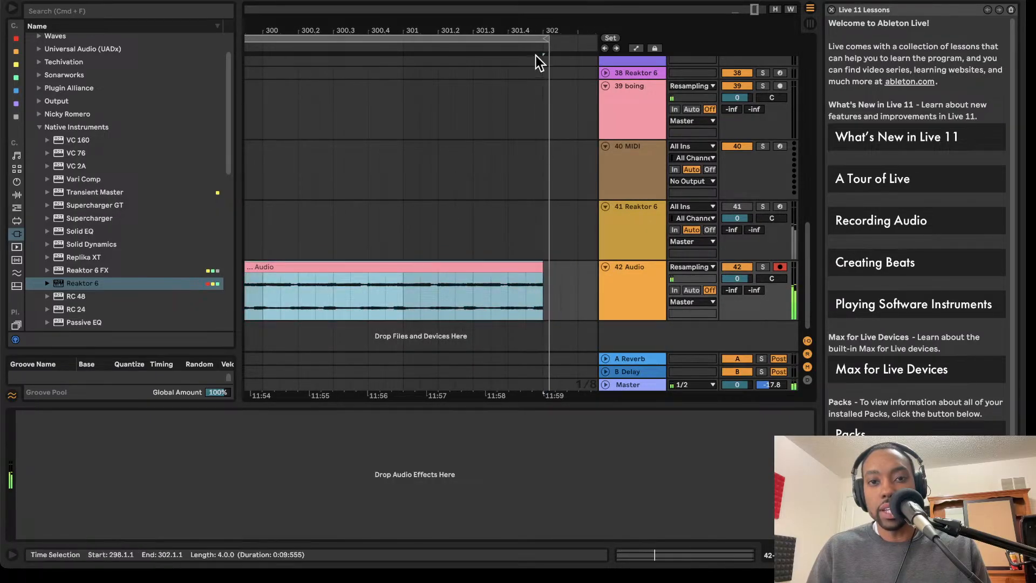
drag(546, 39, 540, 38)
scroll(530, 136, down, 1)
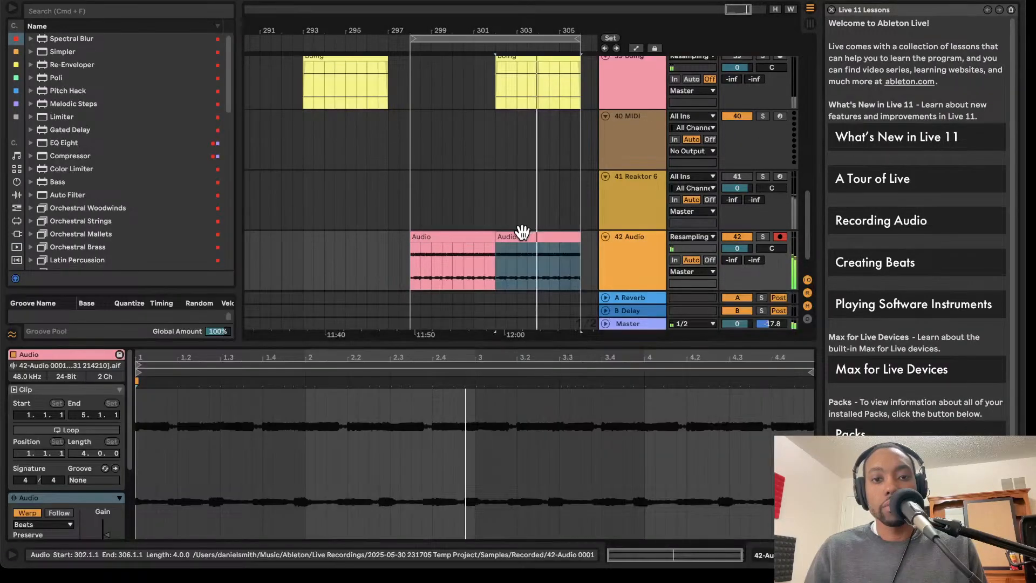
Show the devices of the 42 Audio track and open the TONIC plug-in window to analyse the looped audio in Realtime mode
double_click(632, 254)
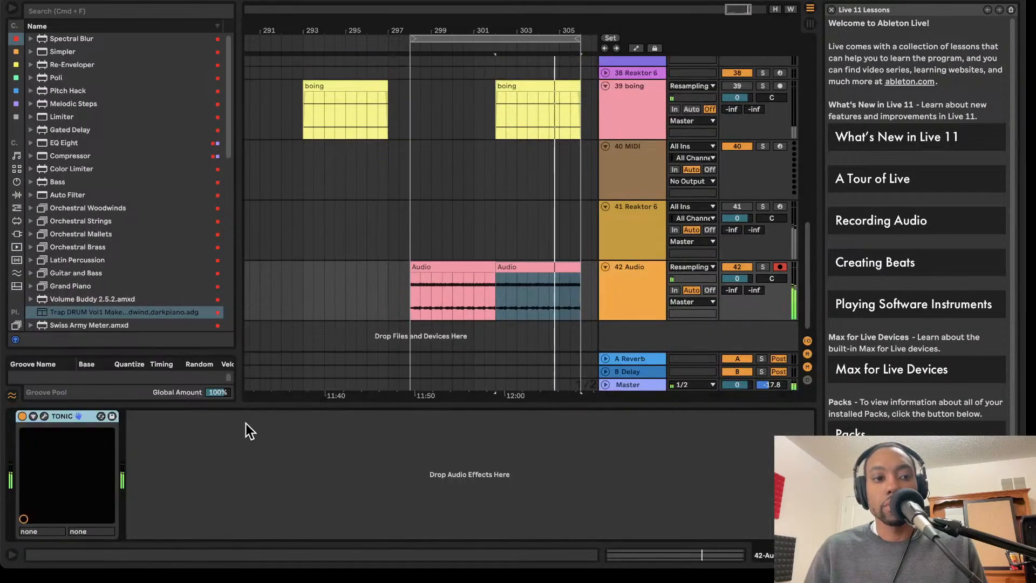
click(44, 417)
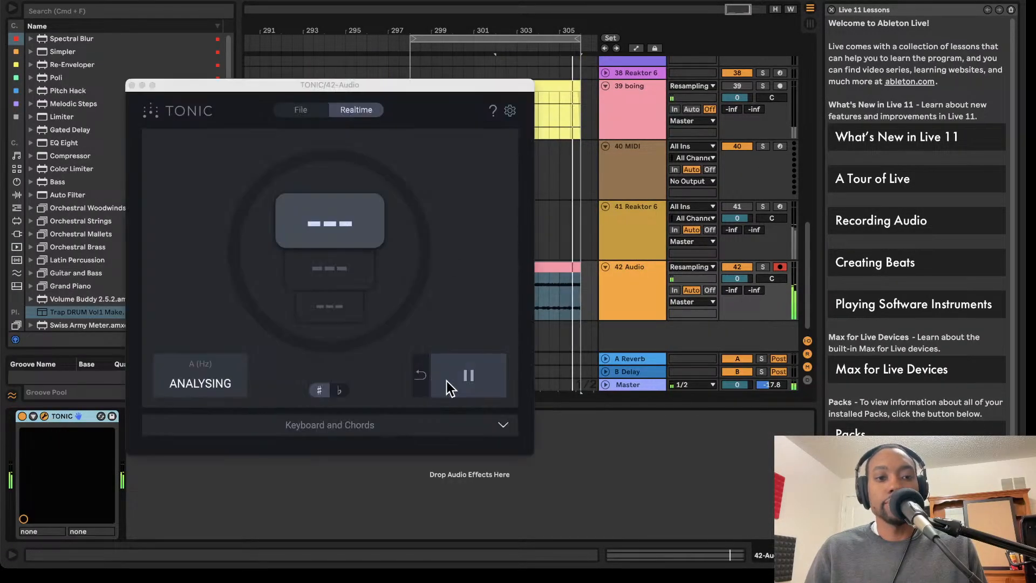